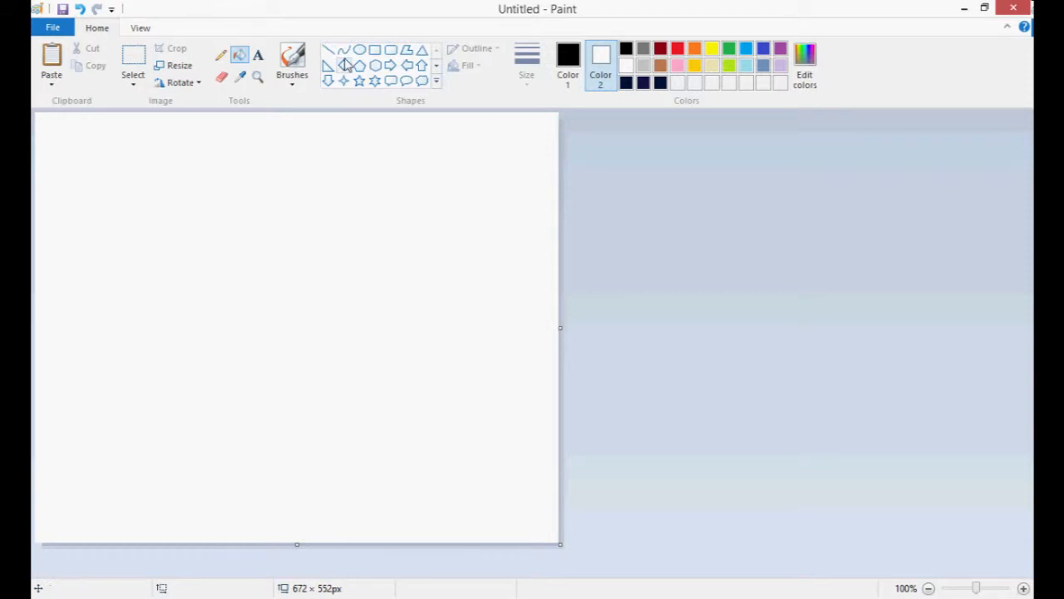
- Draw a right-pointing arrow shape about 482 × 245 px across the middle of the canvas and shift it slightly left
{"action": "left_click", "coordinate": [344, 65]}
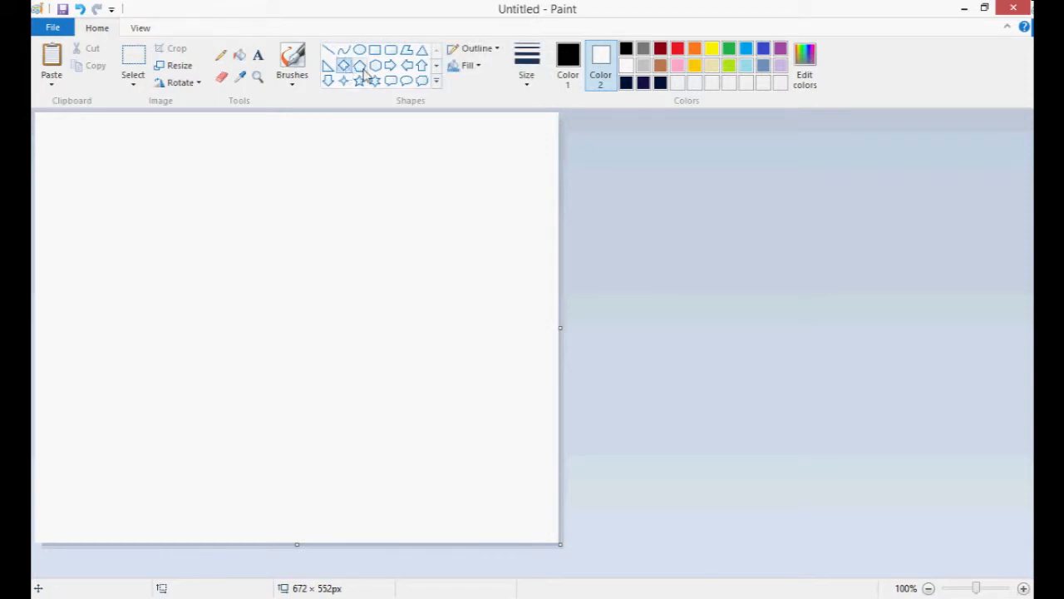
{"action": "left_click", "coordinate": [391, 66]}
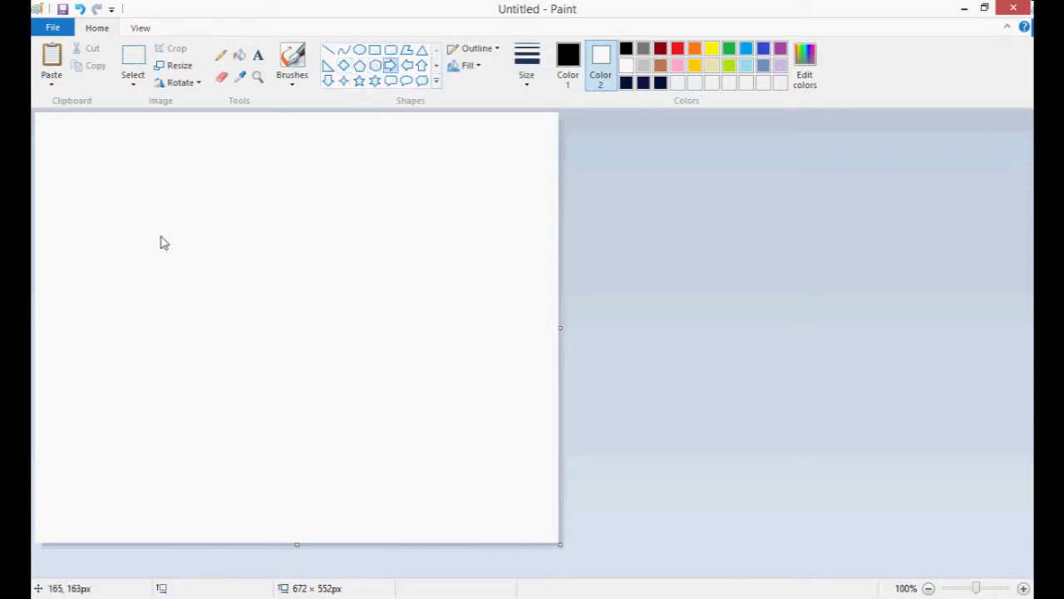
{"action": "mouse_move", "coordinate": [124, 225]}
{"action": "left_mouse_down"}
{"action": "mouse_move", "coordinate": [370, 396]}
{"action": "mouse_move", "coordinate": [490, 268]}
{"action": "mouse_move", "coordinate": [532, 381]}
{"action": "mouse_move", "coordinate": [235, 311]}
{"action": "mouse_move", "coordinate": [413, 343]}
{"action": "mouse_move", "coordinate": [517, 419]}
{"action": "mouse_move", "coordinate": [489, 402]}
{"action": "mouse_move", "coordinate": [499, 419]}
{"action": "left_mouse_up"}
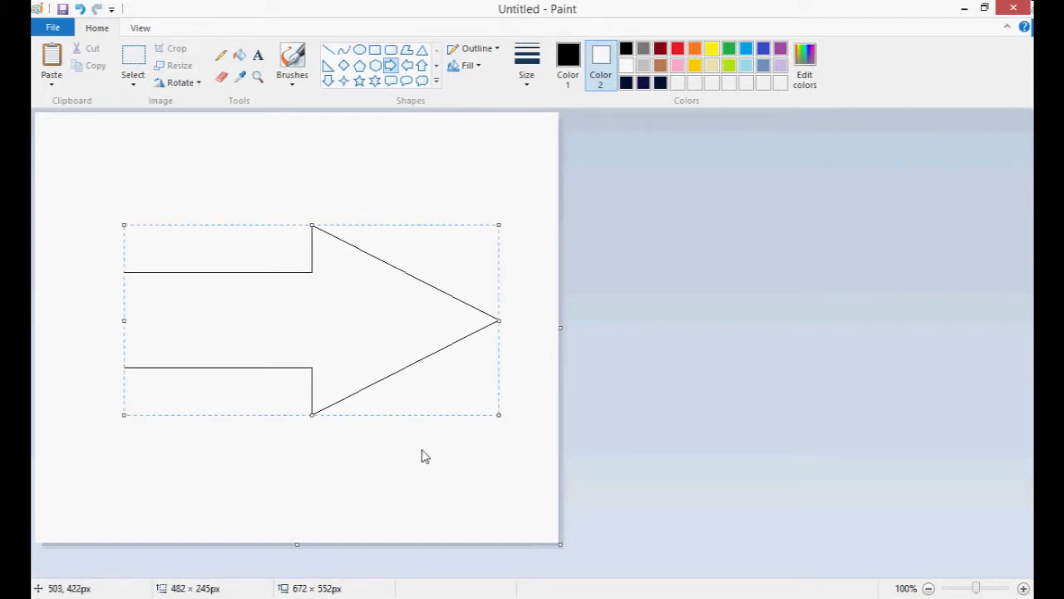
{"action": "left_click_drag", "start_coordinate": [391, 333], "coordinate": [338, 307]}
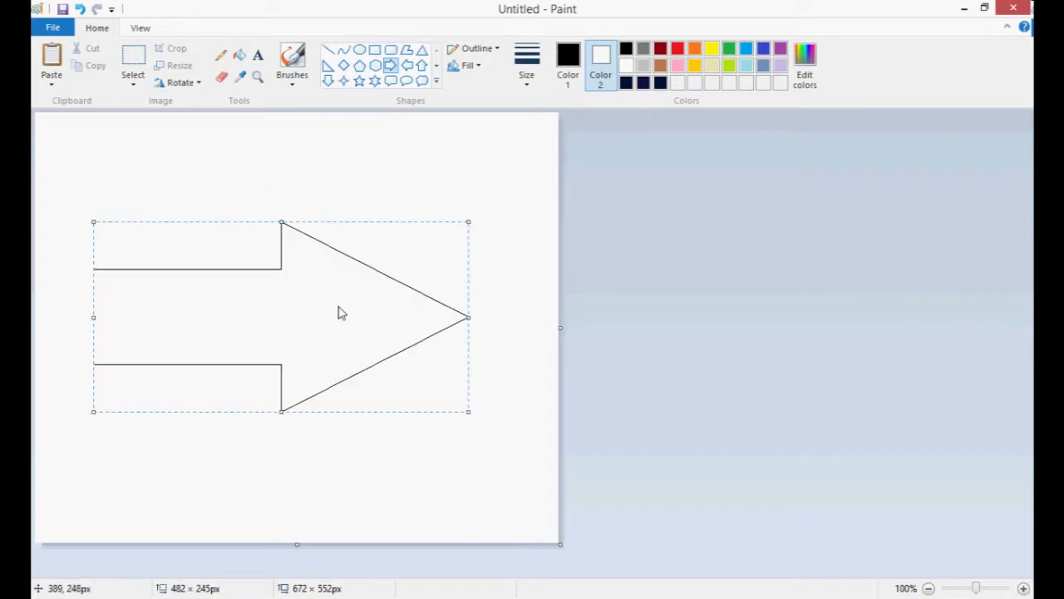
- Select a rectangular area of about 588 × 373 px around the arrow and move it slightly down and to the right
{"action": "left_click", "coordinate": [136, 58]}
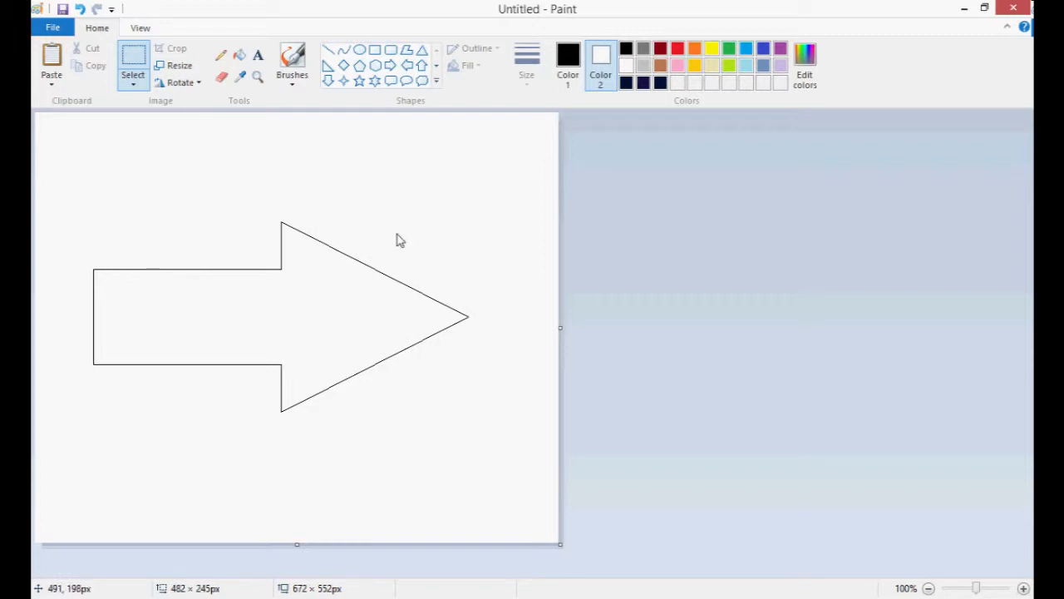
{"action": "left_click_drag", "start_coordinate": [119, 248], "coordinate": [67, 175]}
{"action": "left_click_drag", "start_coordinate": [143, 284], "coordinate": [526, 466]}
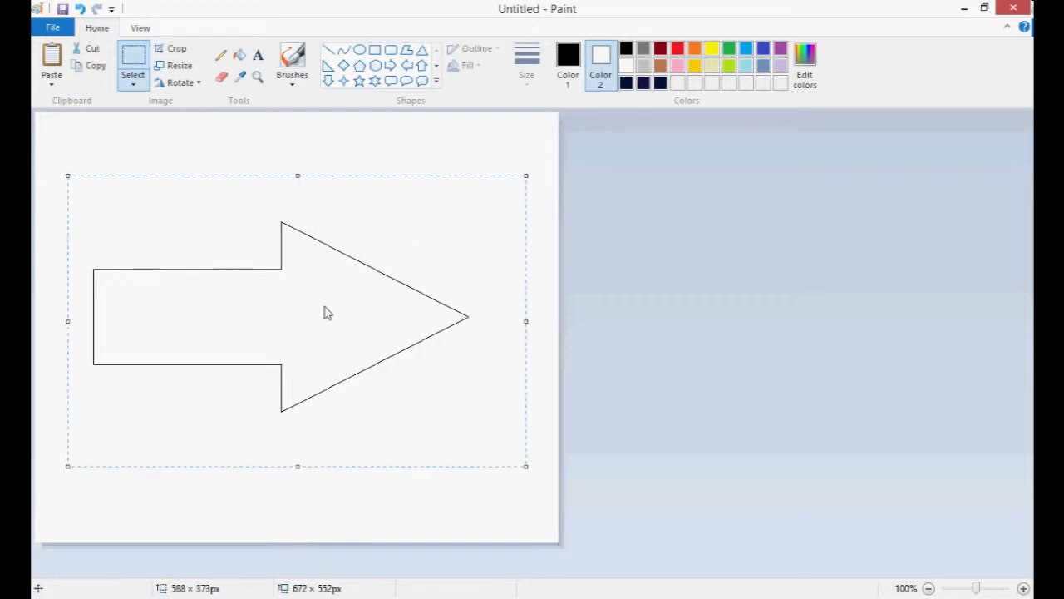
{"action": "left_click_drag", "start_coordinate": [327, 312], "coordinate": [338, 325]}
{"action": "left_click", "coordinate": [350, 160]}
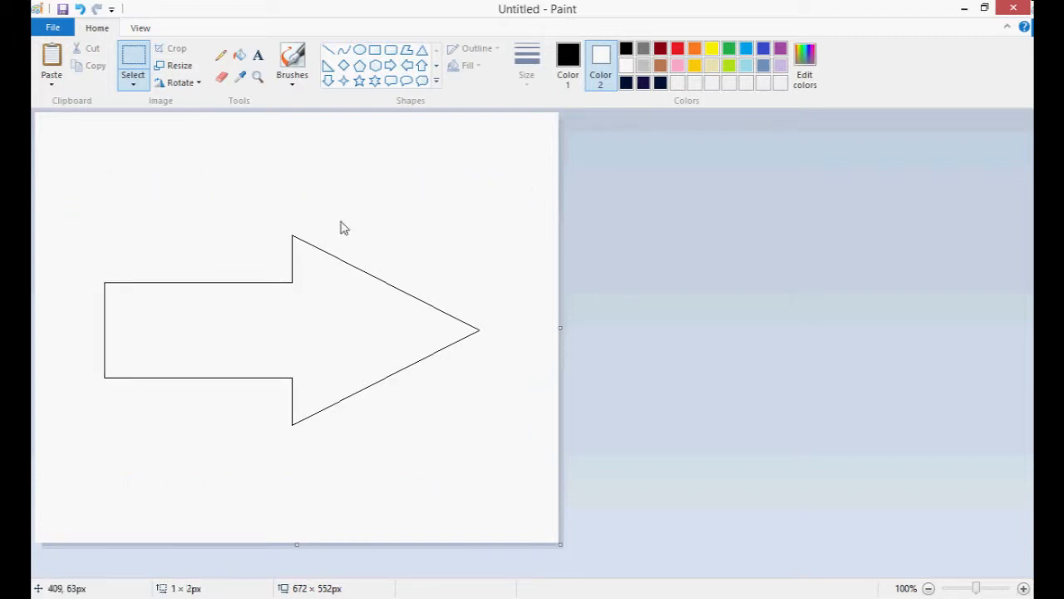
- Draw a cloud callout about 136 × 104 px above the arrowhead and a small down arrow above the big arrow's shaft
{"action": "left_click", "coordinate": [421, 81]}
{"action": "left_click_drag", "start_coordinate": [384, 168], "coordinate": [497, 253]}
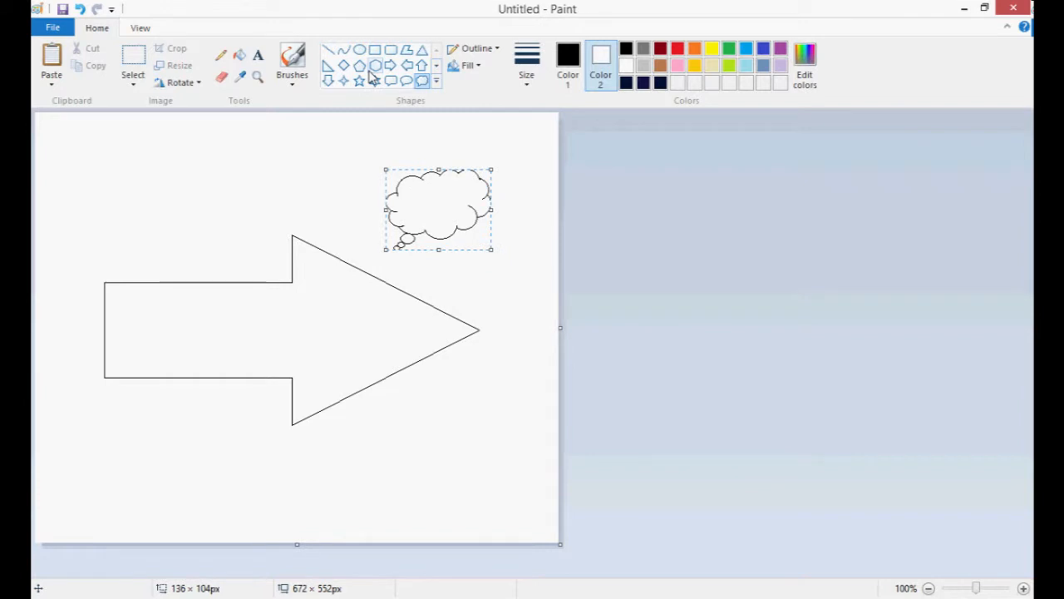
{"action": "left_click", "coordinate": [329, 81]}
{"action": "left_click_drag", "start_coordinate": [207, 157], "coordinate": [277, 248]}
- Draw a circle about 109 px across below the arrowhead and give it the thickest line size
{"action": "left_click", "coordinate": [359, 49]}
{"action": "mouse_move", "coordinate": [370, 429]}
{"action": "left_mouse_down"}
{"action": "mouse_move", "coordinate": [416, 454]}
{"action": "mouse_move", "coordinate": [427, 485]}
{"action": "mouse_move", "coordinate": [510, 530]}
{"action": "mouse_move", "coordinate": [400, 473]}
{"action": "mouse_move", "coordinate": [503, 518]}
{"action": "left_mouse_up"}
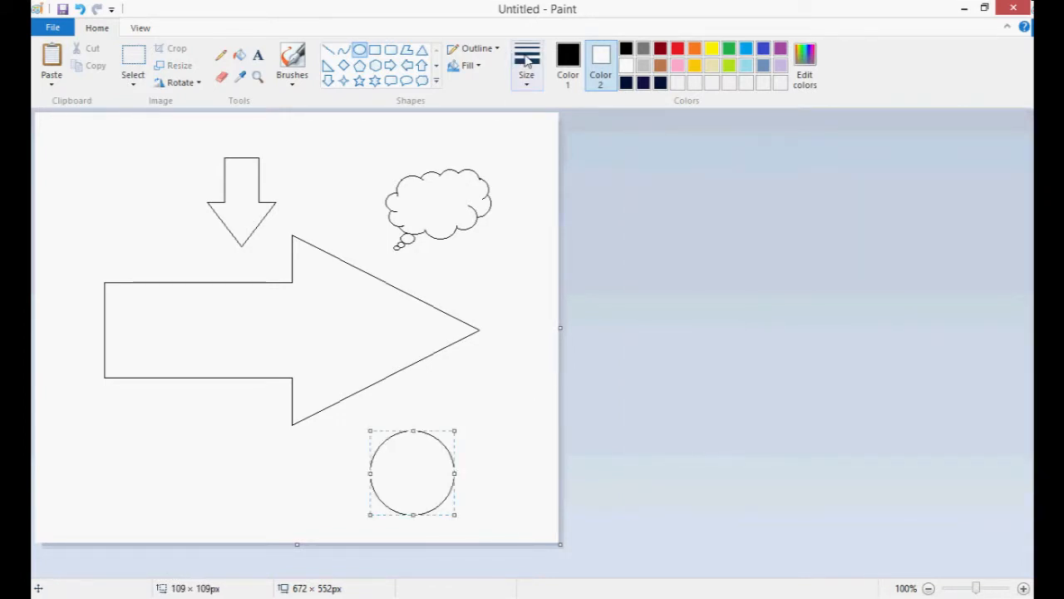
{"action": "left_click", "coordinate": [526, 65]}
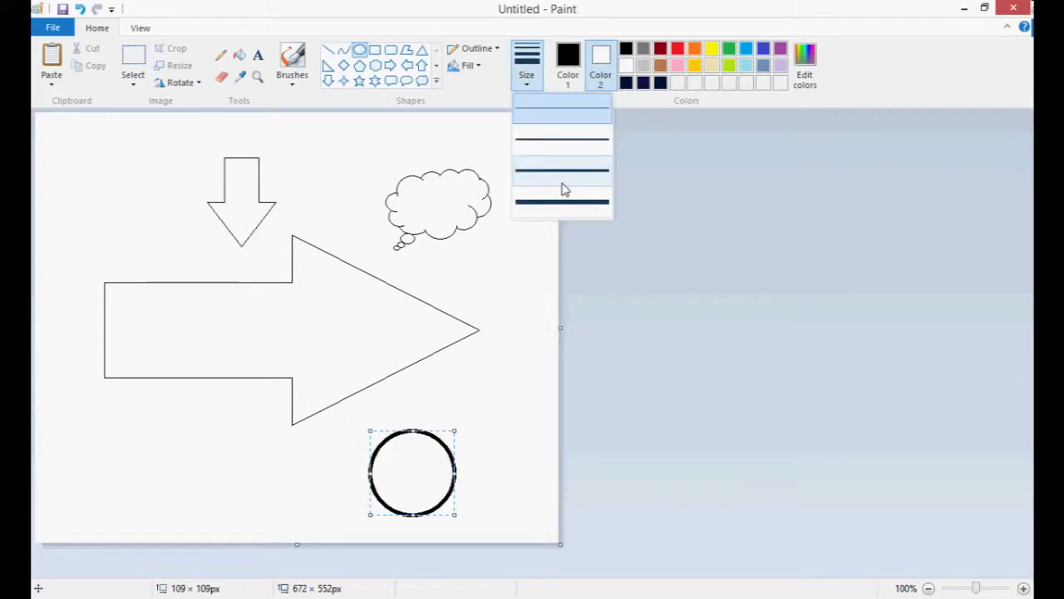
{"action": "left_click", "coordinate": [562, 190]}
{"action": "left_click", "coordinate": [199, 397]}
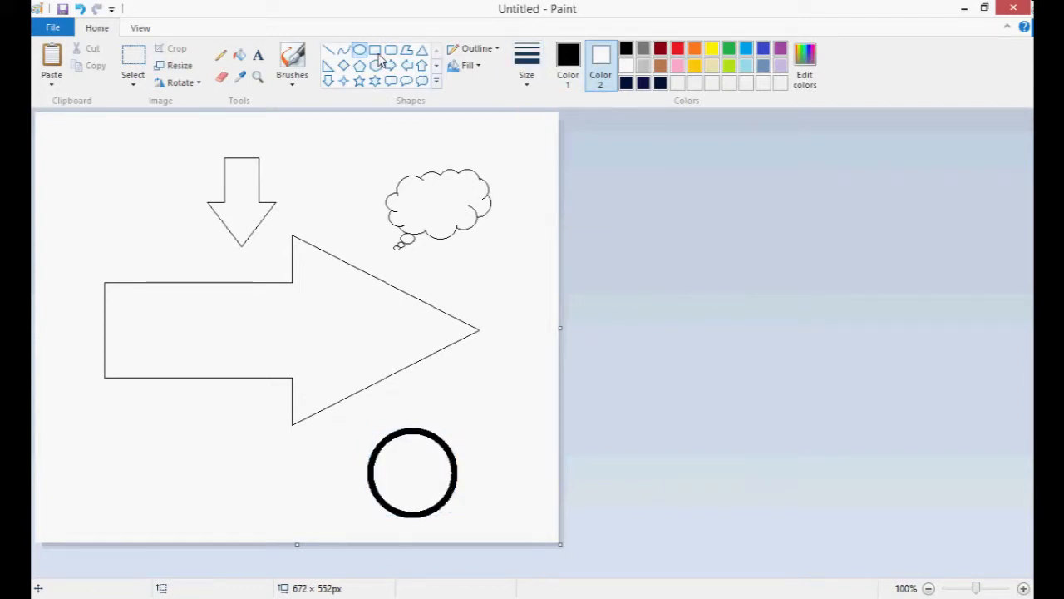
- Draw a rounded square about 120 px wide in the canvas's upper-left area and one about 105 px wide with Marker outline below the big arrow
{"action": "left_click", "coordinate": [390, 50]}
{"action": "left_click_drag", "start_coordinate": [75, 151], "coordinate": [173, 248]}
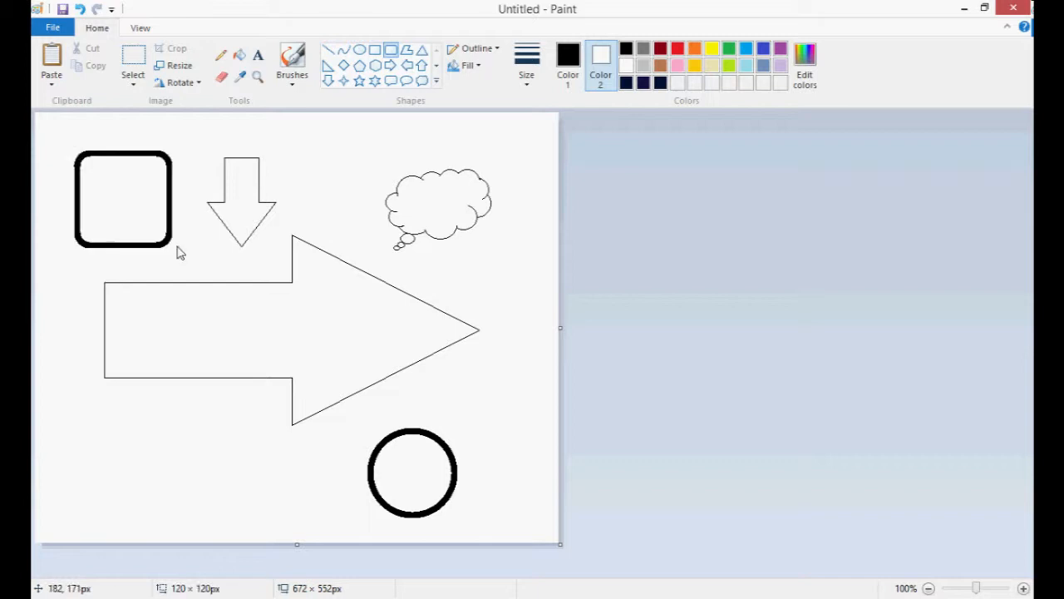
{"action": "left_click", "coordinate": [490, 48]}
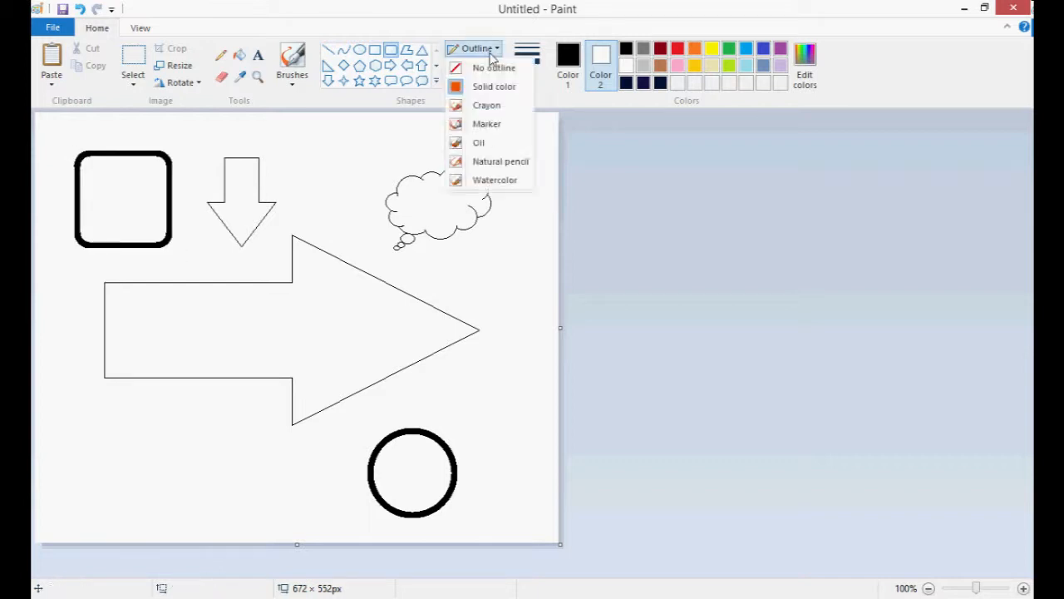
{"action": "left_click", "coordinate": [514, 131]}
{"action": "mouse_move", "coordinate": [120, 477]}
{"action": "left_mouse_down"}
{"action": "mouse_move", "coordinate": [265, 423]}
{"action": "mouse_move", "coordinate": [259, 403]}
{"action": "left_mouse_up"}
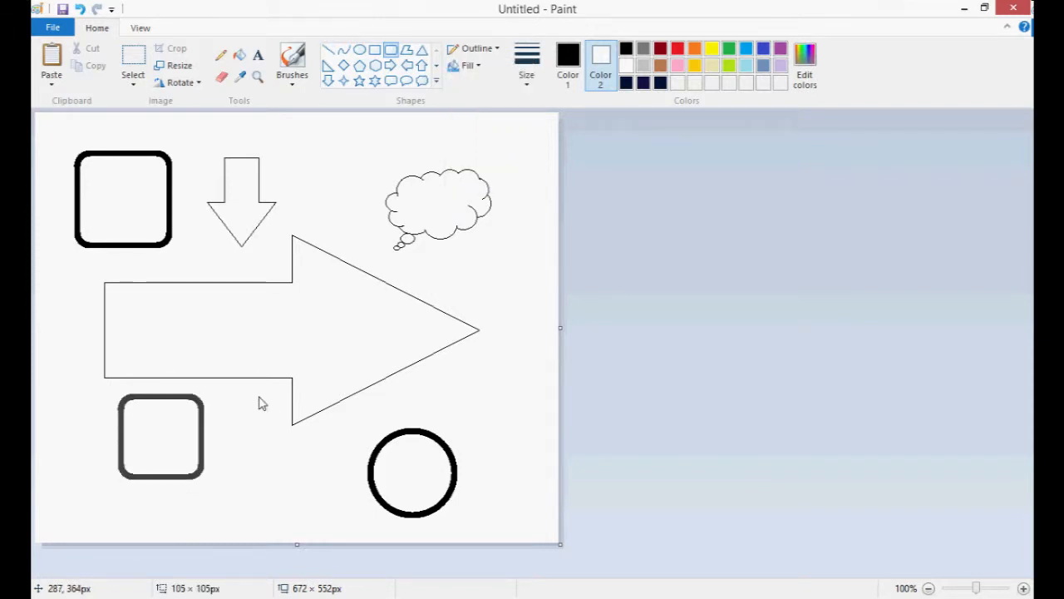
- Draw a nearly horizontal line about 362 px long inside the big arrow with a Crayon outline and adjust its left endpoint
{"action": "left_click", "coordinate": [329, 52]}
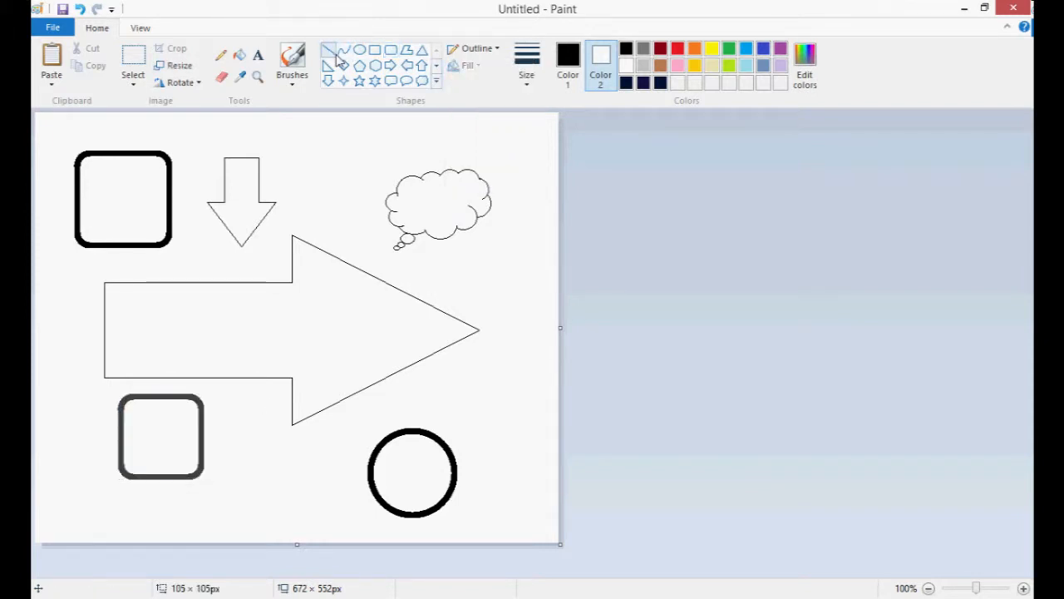
{"action": "left_click", "coordinate": [488, 52]}
{"action": "left_click", "coordinate": [494, 88]}
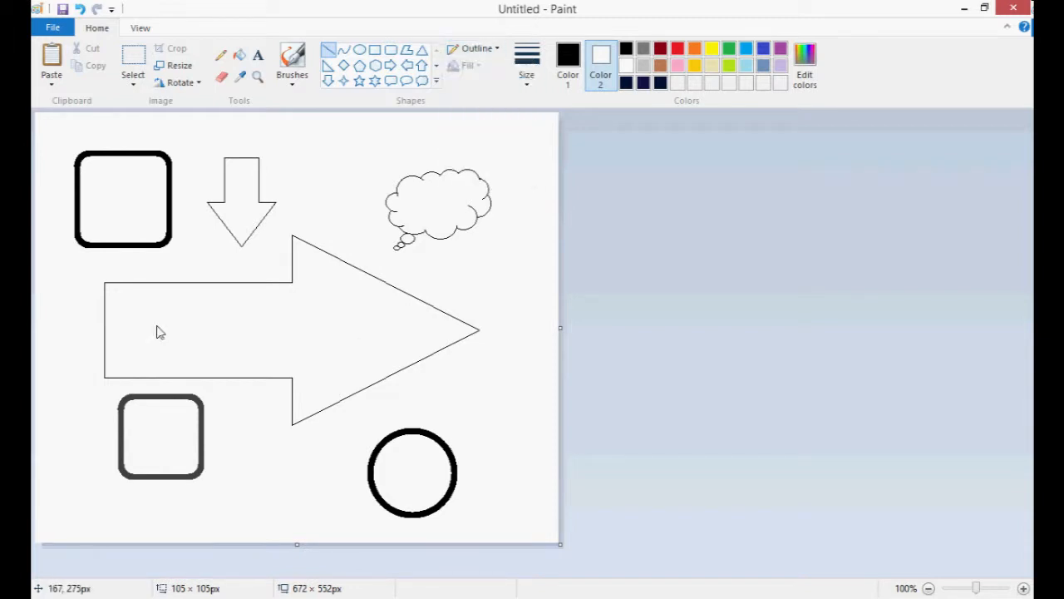
{"action": "left_click_drag", "start_coordinate": [146, 325], "coordinate": [428, 326]}
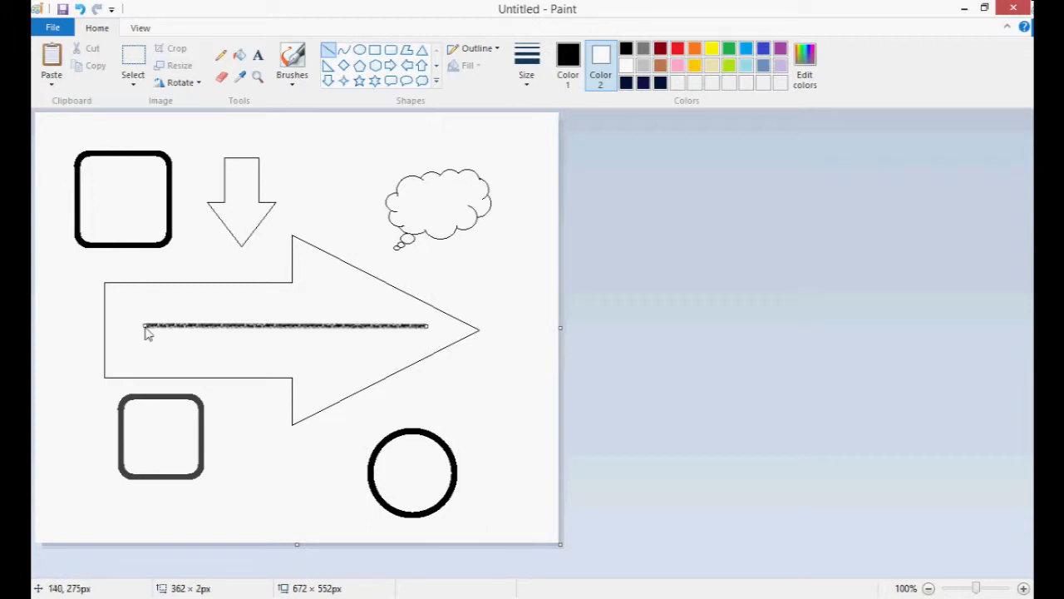
{"action": "mouse_move", "coordinate": [145, 328]}
{"action": "left_mouse_down"}
{"action": "mouse_move", "coordinate": [170, 306]}
{"action": "mouse_move", "coordinate": [283, 323]}
{"action": "mouse_move", "coordinate": [141, 330]}
{"action": "left_mouse_up"}
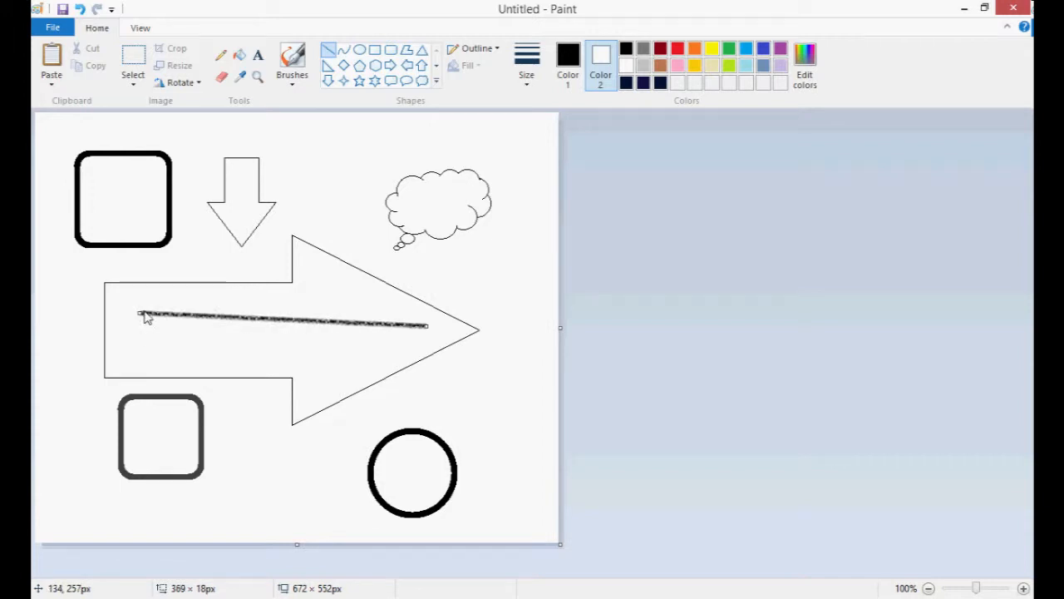
- Draw a steep line spanning about 42 × 188 px beside the arrowhead and set its outline to Oil
{"action": "left_click_drag", "start_coordinate": [494, 405], "coordinate": [525, 260]}
{"action": "left_click", "coordinate": [477, 50]}
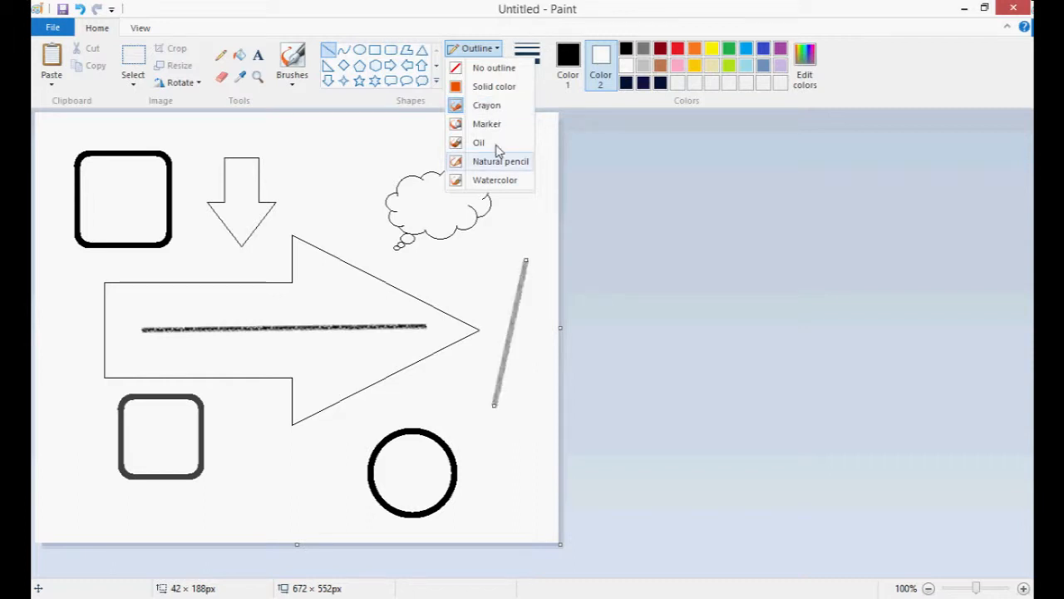
{"action": "left_click", "coordinate": [491, 143]}
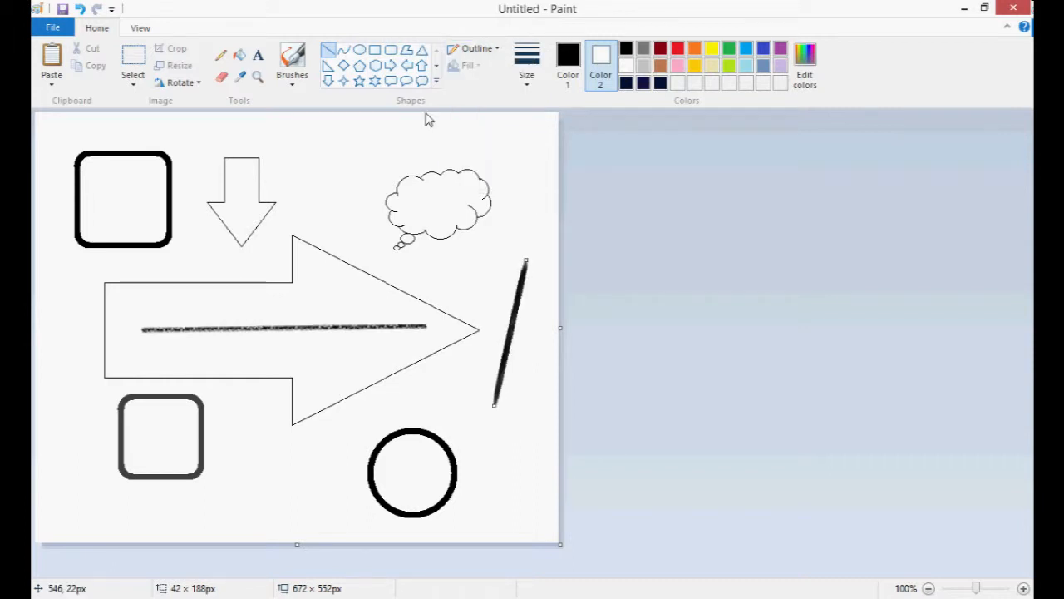
- Draw a curve about 563 px wide along the canvas's upper edge, bend it downward near the cloud, and shift it slightly left
{"action": "left_click", "coordinate": [345, 51]}
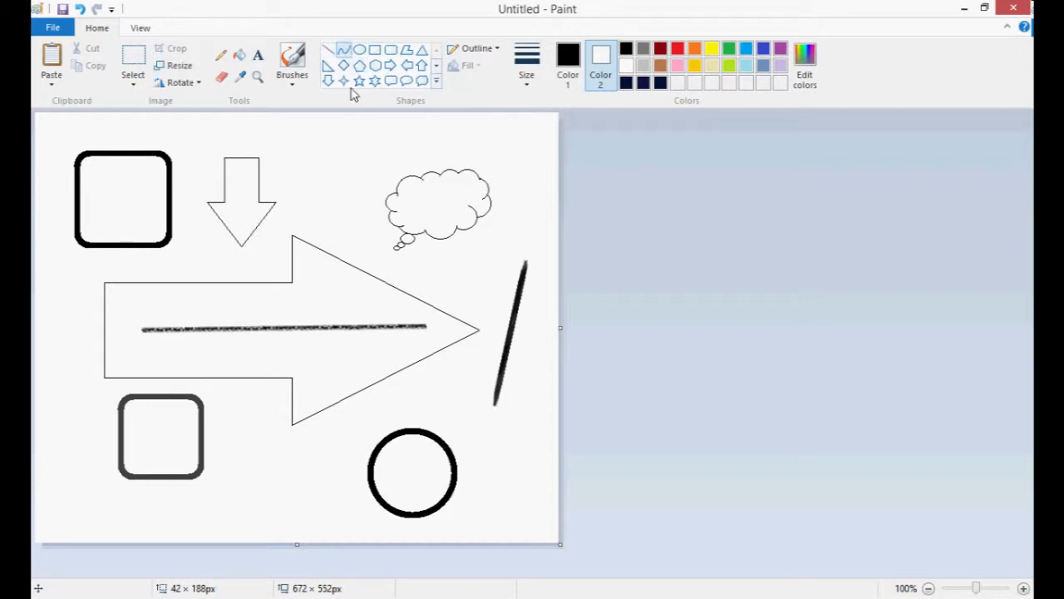
{"action": "mouse_move", "coordinate": [525, 134]}
{"action": "left_mouse_down"}
{"action": "mouse_move", "coordinate": [74, 138]}
{"action": "mouse_move", "coordinate": [99, 184]}
{"action": "mouse_move", "coordinate": [88, 127]}
{"action": "left_mouse_up"}
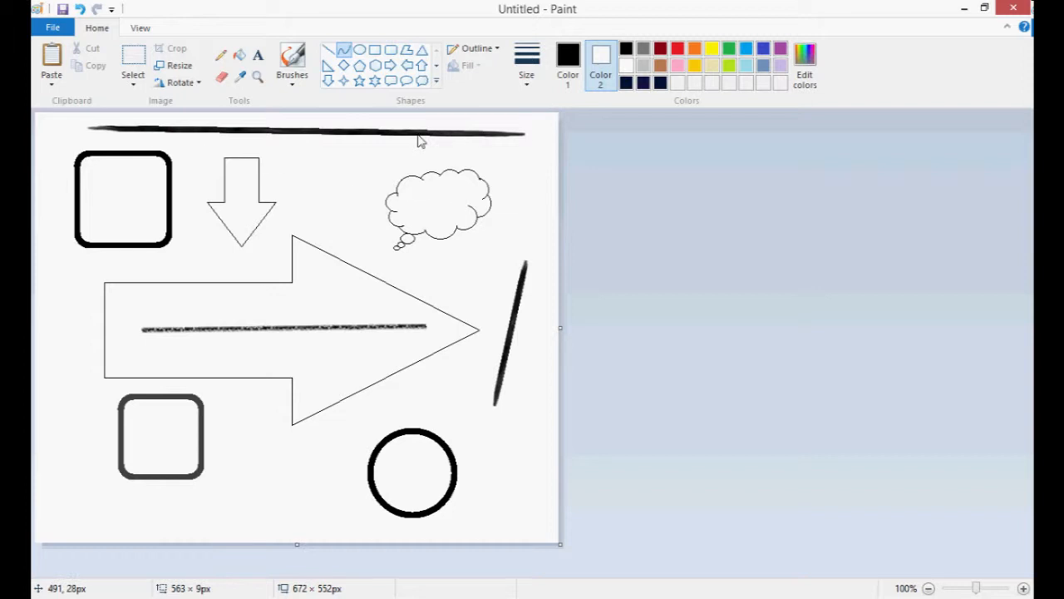
{"action": "mouse_move", "coordinate": [418, 138]}
{"action": "left_mouse_down"}
{"action": "mouse_move", "coordinate": [371, 236]}
{"action": "mouse_move", "coordinate": [212, 204]}
{"action": "mouse_move", "coordinate": [126, 211]}
{"action": "mouse_move", "coordinate": [318, 247]}
{"action": "mouse_move", "coordinate": [305, 423]}
{"action": "mouse_move", "coordinate": [281, 268]}
{"action": "mouse_move", "coordinate": [319, 152]}
{"action": "mouse_move", "coordinate": [548, 161]}
{"action": "mouse_move", "coordinate": [494, 170]}
{"action": "mouse_move", "coordinate": [529, 207]}
{"action": "mouse_move", "coordinate": [370, 120]}
{"action": "mouse_move", "coordinate": [415, 128]}
{"action": "left_mouse_up"}
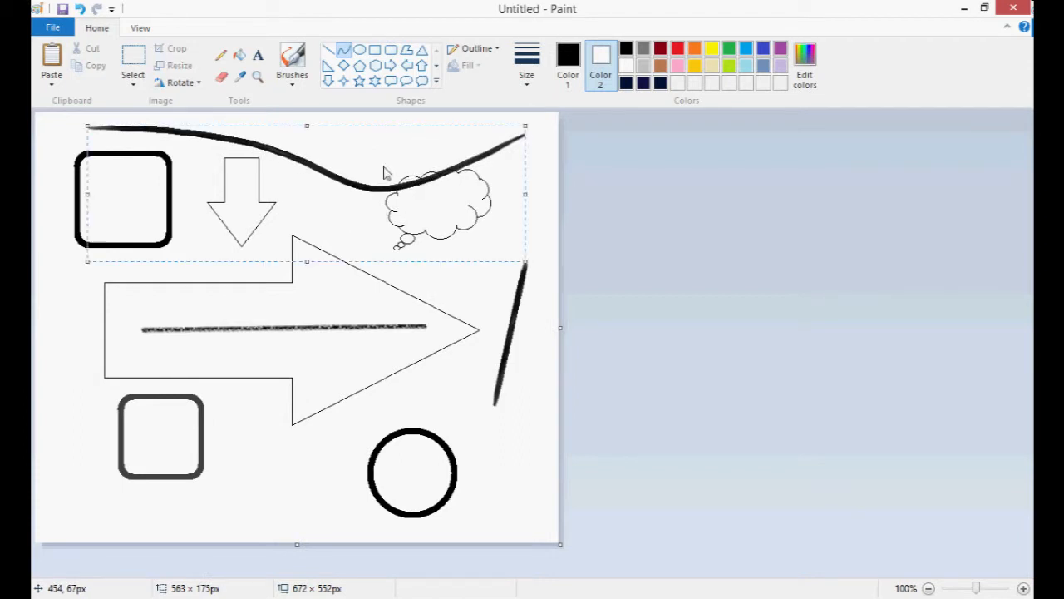
{"action": "mouse_move", "coordinate": [384, 169]}
{"action": "left_mouse_down"}
{"action": "mouse_move", "coordinate": [326, 301]}
{"action": "mouse_move", "coordinate": [332, 194]}
{"action": "mouse_move", "coordinate": [350, 180]}
{"action": "mouse_move", "coordinate": [324, 171]}
{"action": "left_mouse_up"}
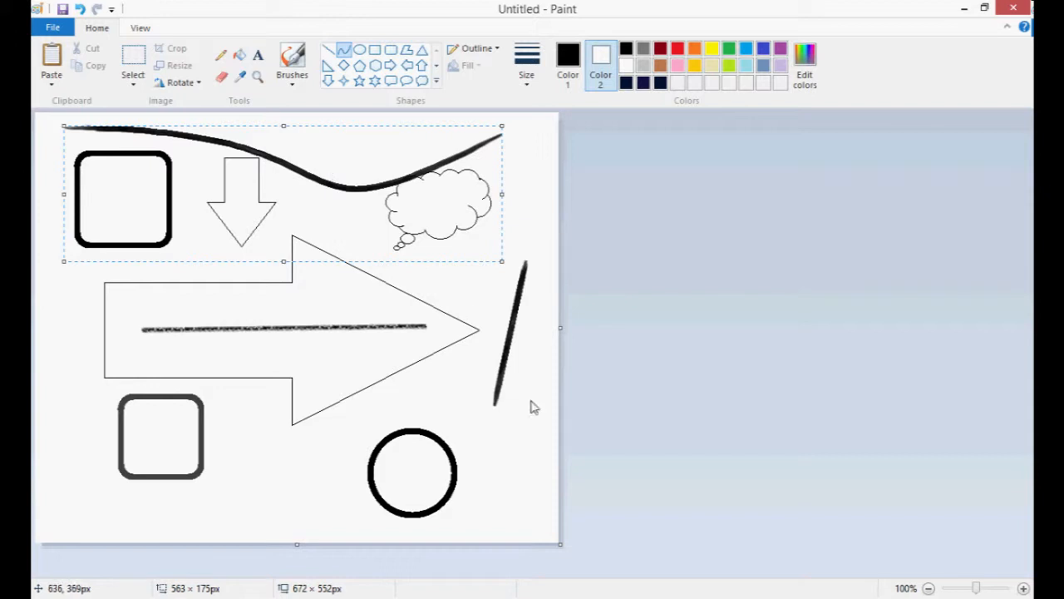
- Select the entire drawing and delete it to clear the canvas
{"action": "left_click", "coordinate": [141, 57]}
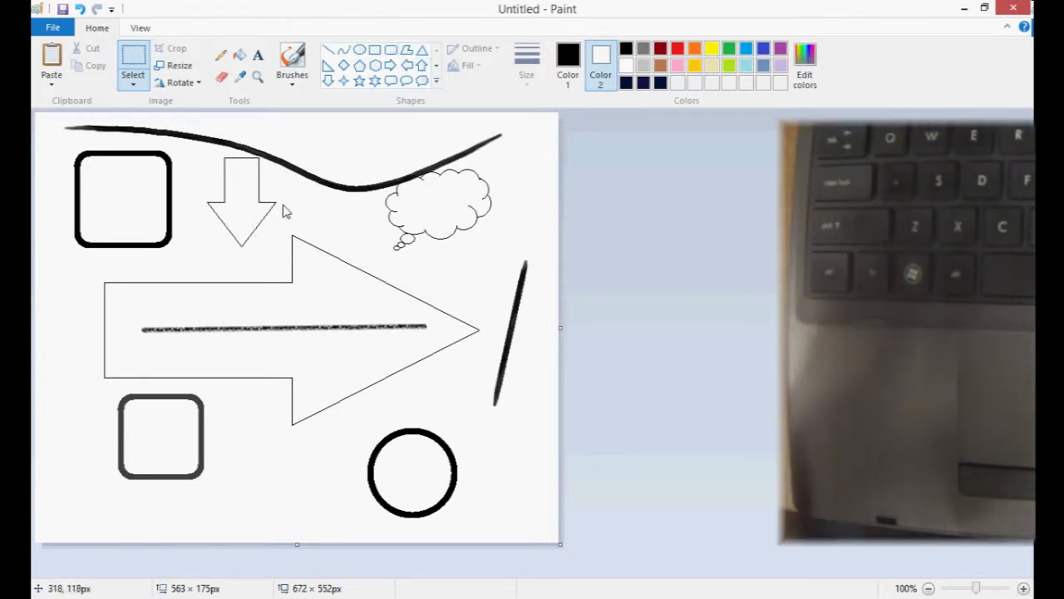
{"action": "key", "text": "ctrl+a"}
{"action": "key", "text": "Delete"}
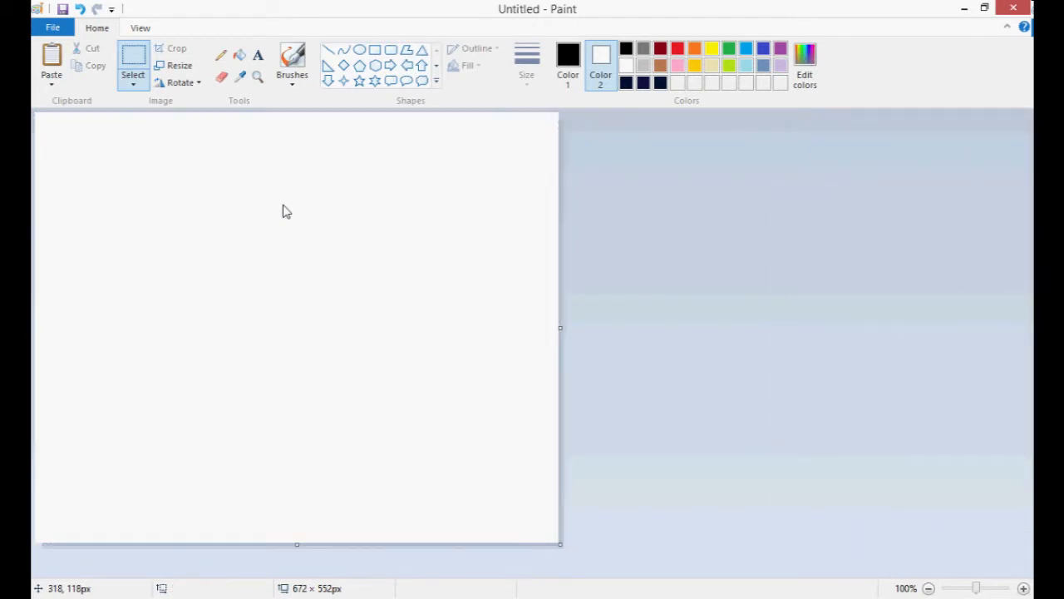
- Draw a square about 359 × 359 px in the middle of the canvas with a solid red fill
{"action": "left_click", "coordinate": [373, 50]}
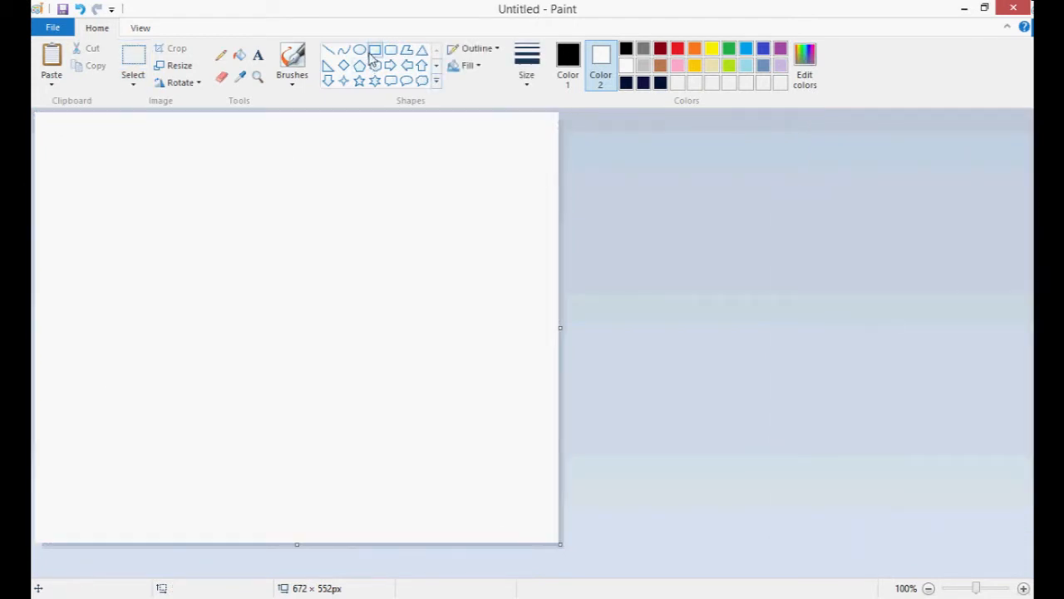
{"action": "left_click", "coordinate": [471, 66]}
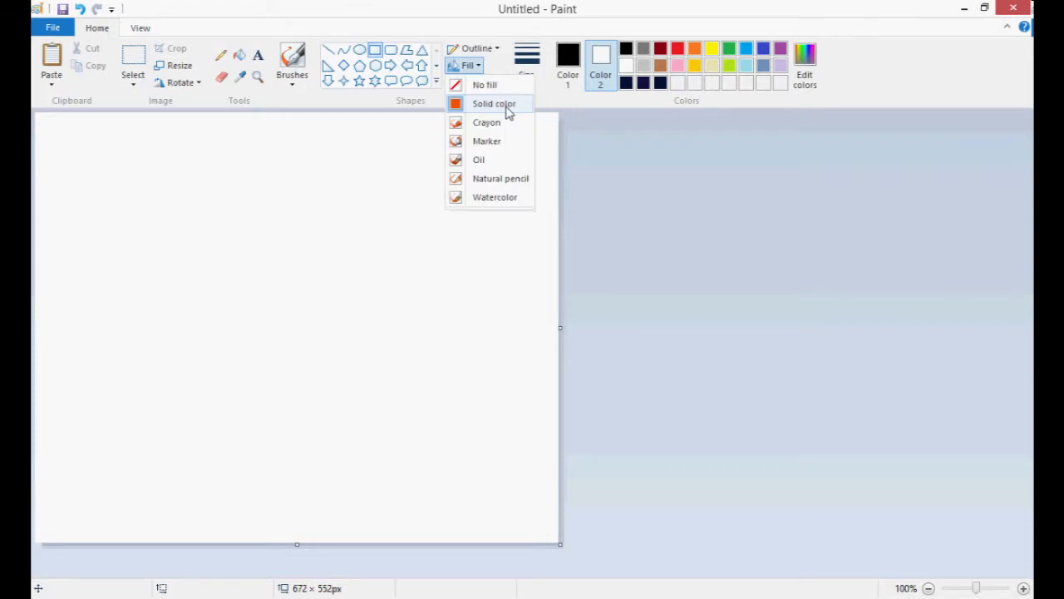
{"action": "left_click", "coordinate": [508, 105]}
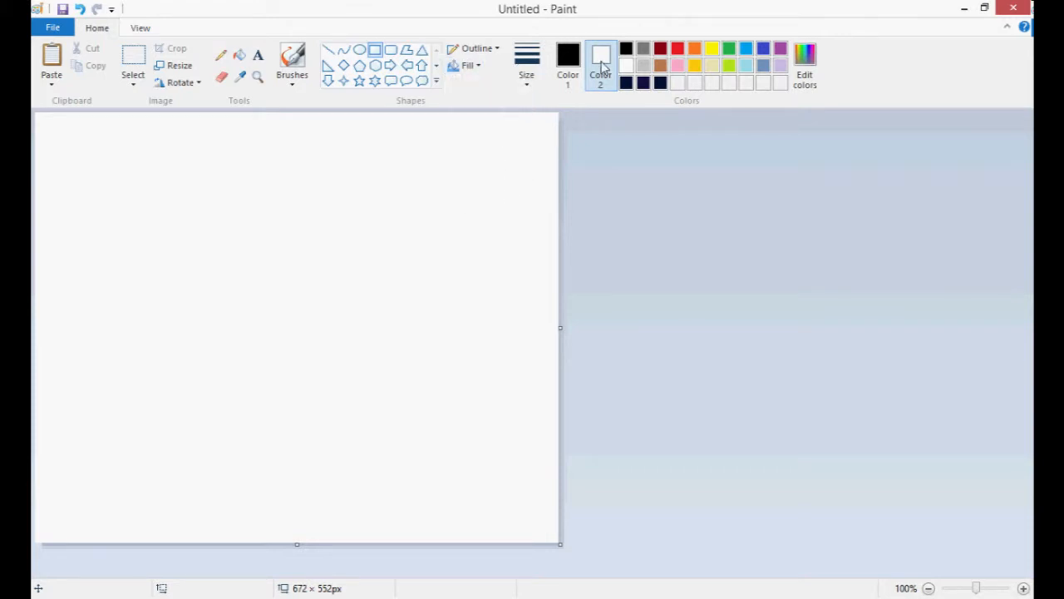
{"action": "left_click", "coordinate": [678, 48]}
{"action": "mouse_move", "coordinate": [169, 183]}
{"action": "left_mouse_down"}
{"action": "mouse_move", "coordinate": [372, 371]}
{"action": "mouse_move", "coordinate": [474, 487]}
{"action": "mouse_move", "coordinate": [458, 485]}
{"action": "mouse_move", "coordinate": [451, 465]}
{"action": "left_mouse_up"}
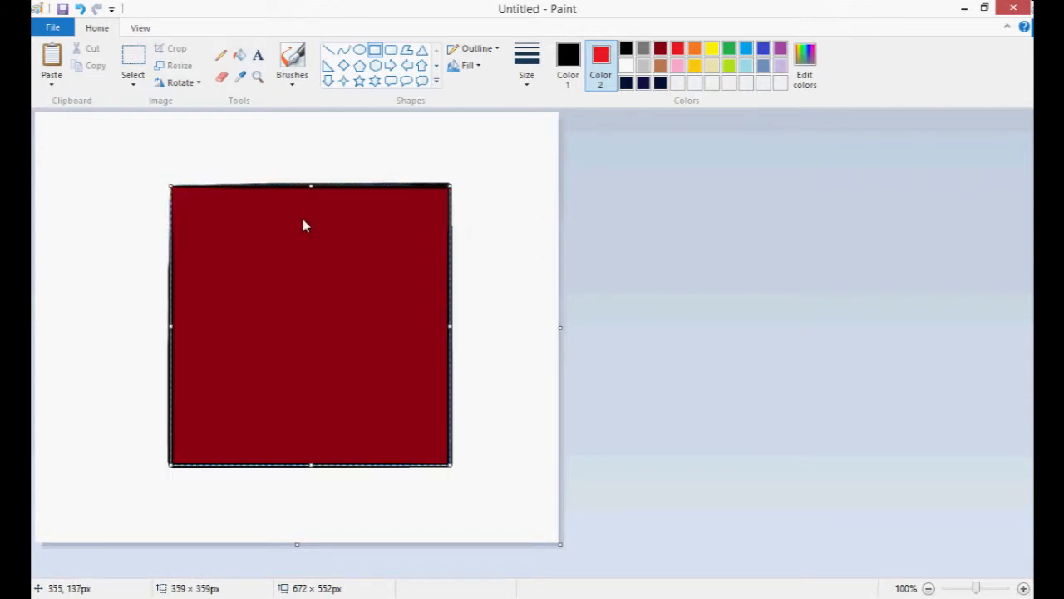
{"action": "left_click", "coordinate": [516, 199]}
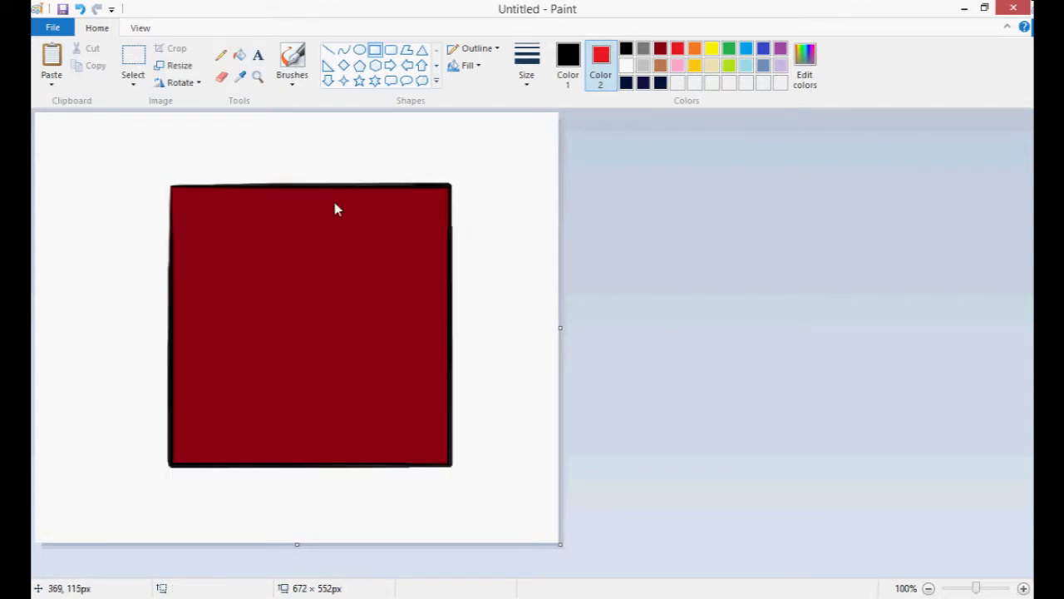
- Draw a larger rectangle about 505 × 471 px over the square with a red Marker fill
{"action": "left_click", "coordinate": [470, 70]}
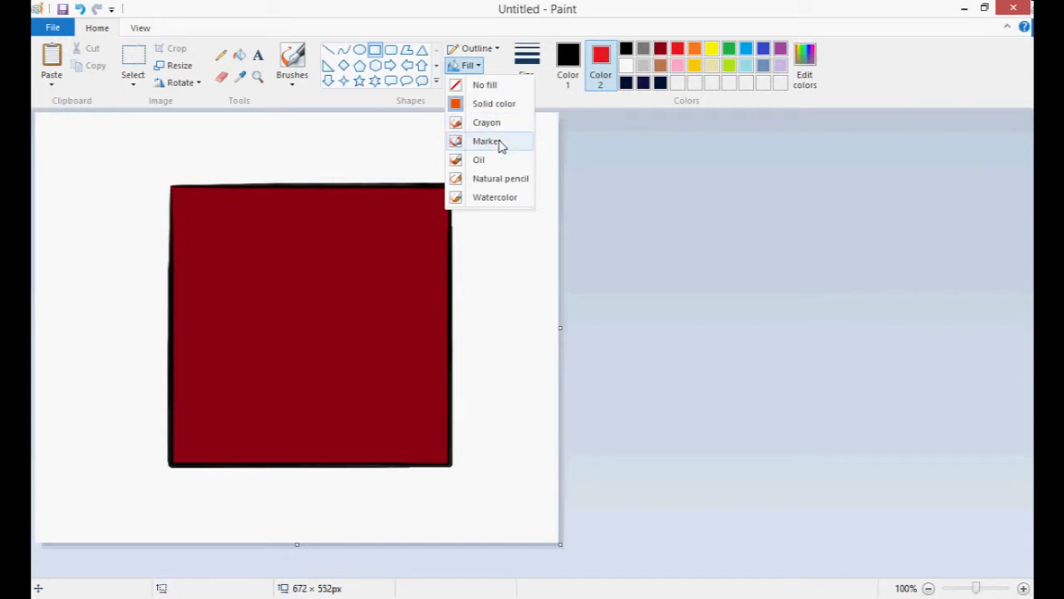
{"action": "left_click", "coordinate": [501, 143]}
{"action": "left_click_drag", "start_coordinate": [111, 138], "coordinate": [505, 509]}
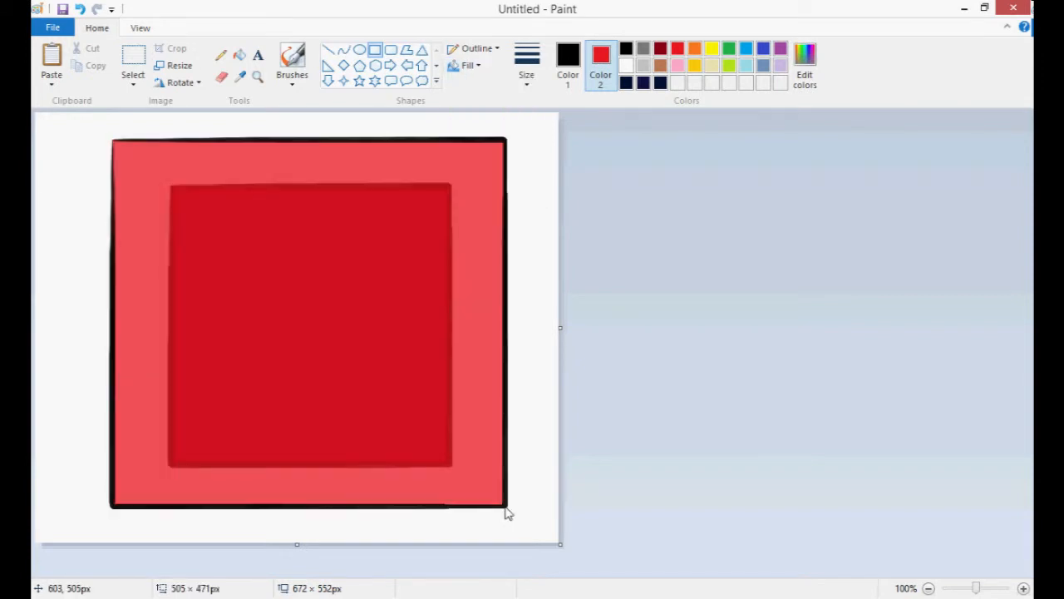
- Draw a black-outlined square about 166 × 166 px in the canvas's upper-left area, using the third line thickness
{"action": "left_click", "coordinate": [470, 65]}
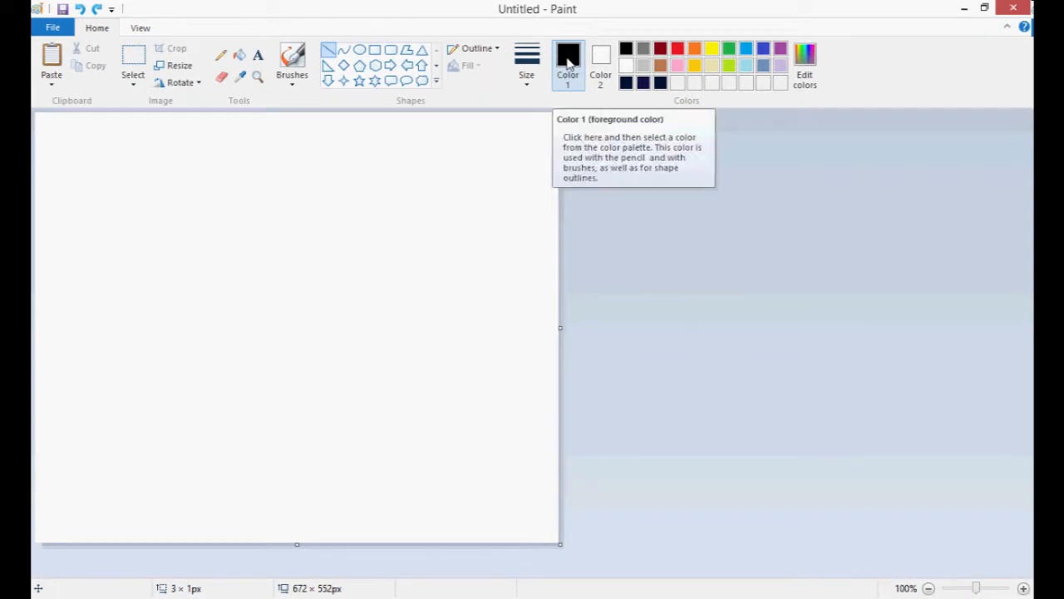
{"action": "left_click", "coordinate": [496, 51]}
{"action": "left_click", "coordinate": [524, 83]}
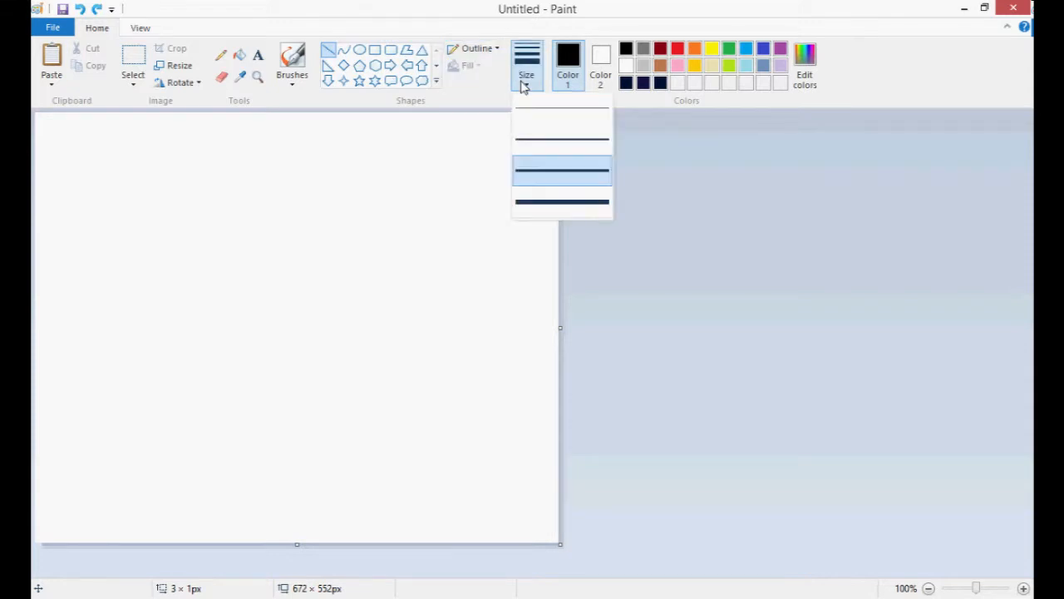
{"action": "left_click", "coordinate": [537, 173]}
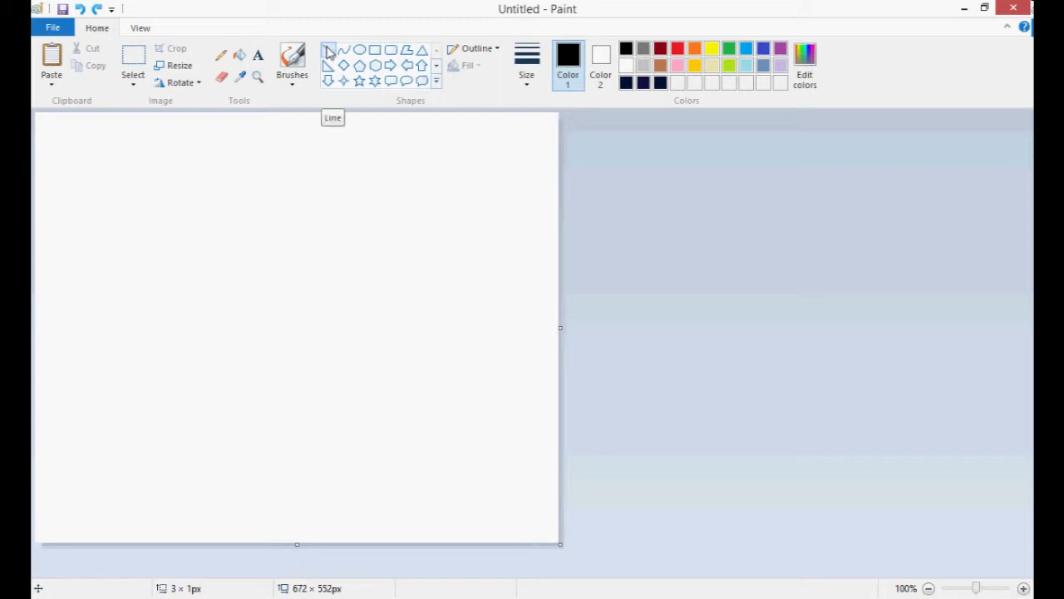
{"action": "left_click", "coordinate": [374, 51]}
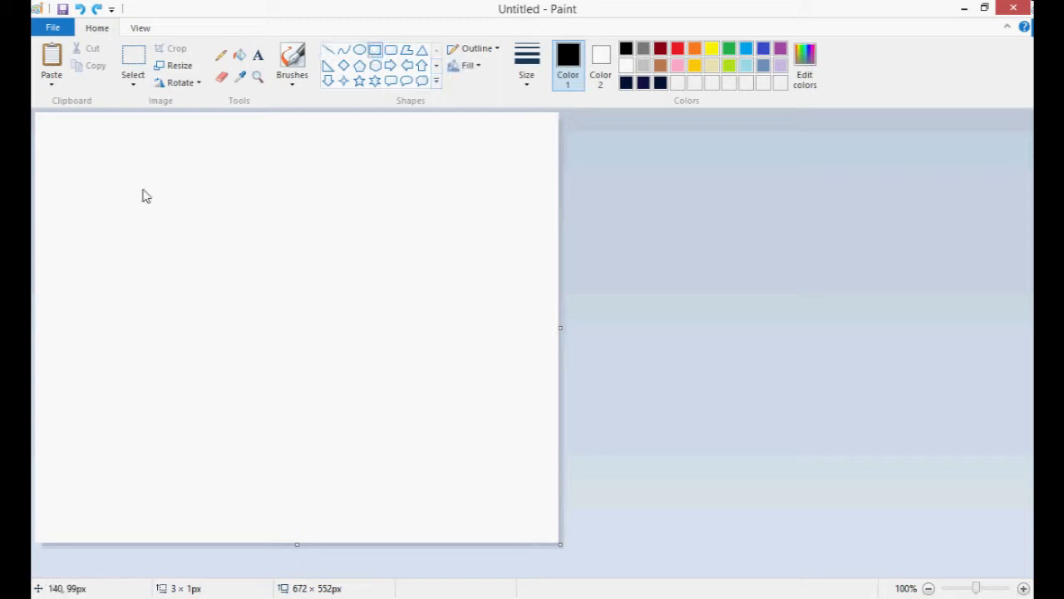
{"action": "left_click_drag", "start_coordinate": [106, 175], "coordinate": [247, 309]}
- Duplicate the square directly to its right with transparent selection on, leaving only a narrow gap between the two outlines
{"action": "left_click", "coordinate": [140, 54]}
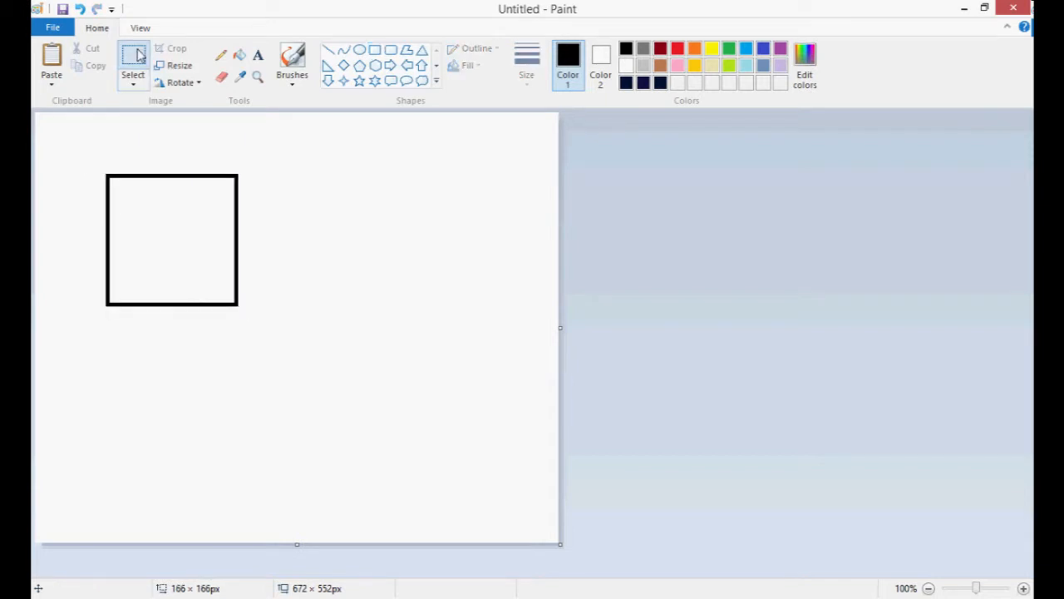
{"action": "left_click_drag", "start_coordinate": [75, 150], "coordinate": [261, 338]}
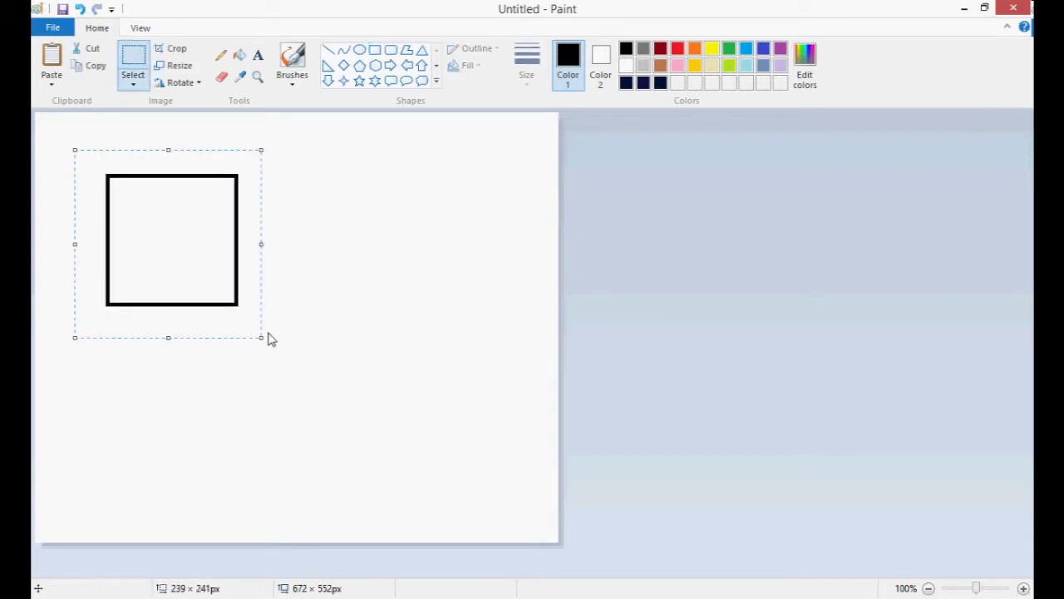
{"action": "left_click_drag", "start_coordinate": [238, 256], "coordinate": [314, 238]}
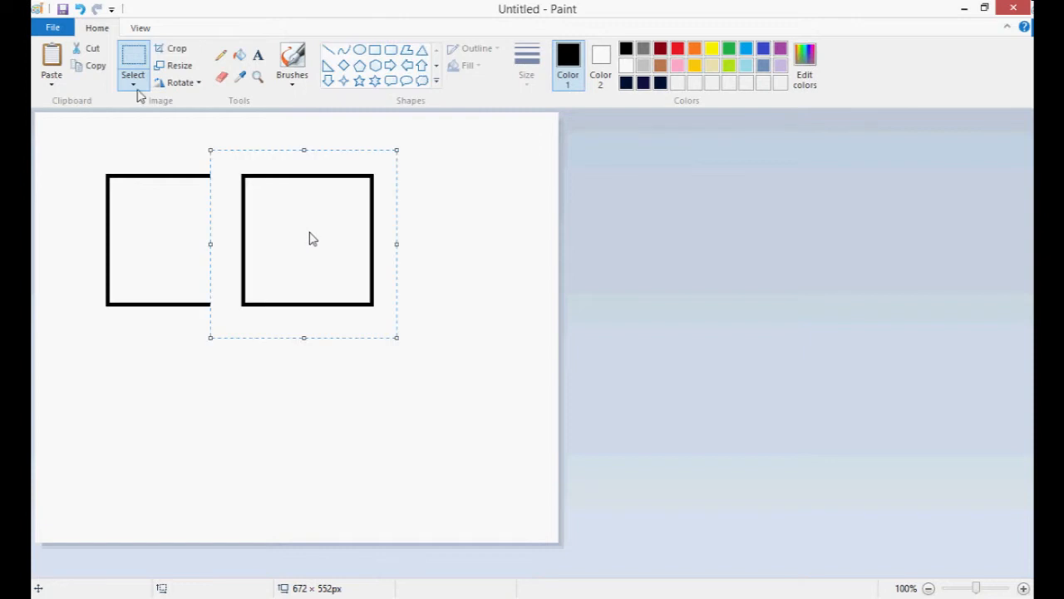
{"action": "left_click", "coordinate": [133, 83]}
{"action": "left_click", "coordinate": [170, 228]}
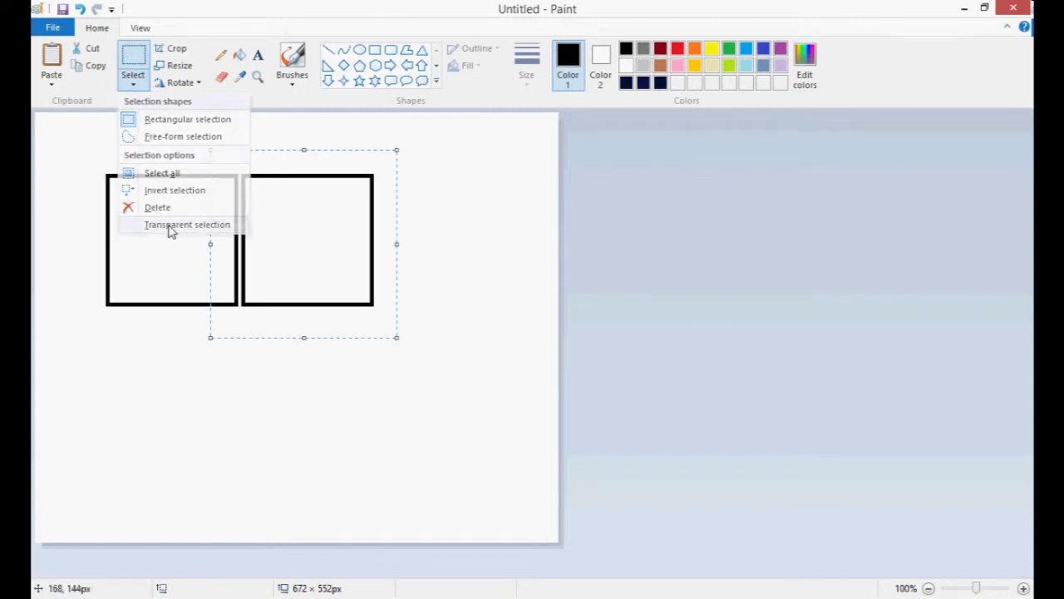
{"action": "mouse_move", "coordinate": [331, 244]}
{"action": "left_mouse_down"}
{"action": "mouse_move", "coordinate": [311, 237]}
{"action": "mouse_move", "coordinate": [315, 244]}
{"action": "left_mouse_up"}
- Paste another copy of the square and align it beside the second one to make a row of three
{"action": "key", "text": "ctrl+v"}
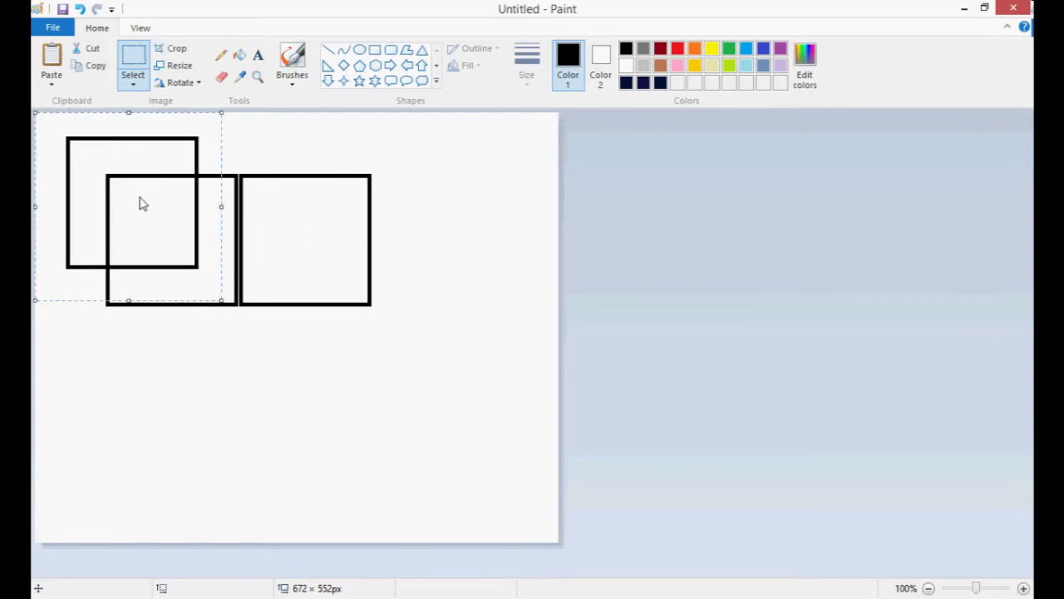
{"action": "left_click_drag", "start_coordinate": [139, 204], "coordinate": [445, 237]}
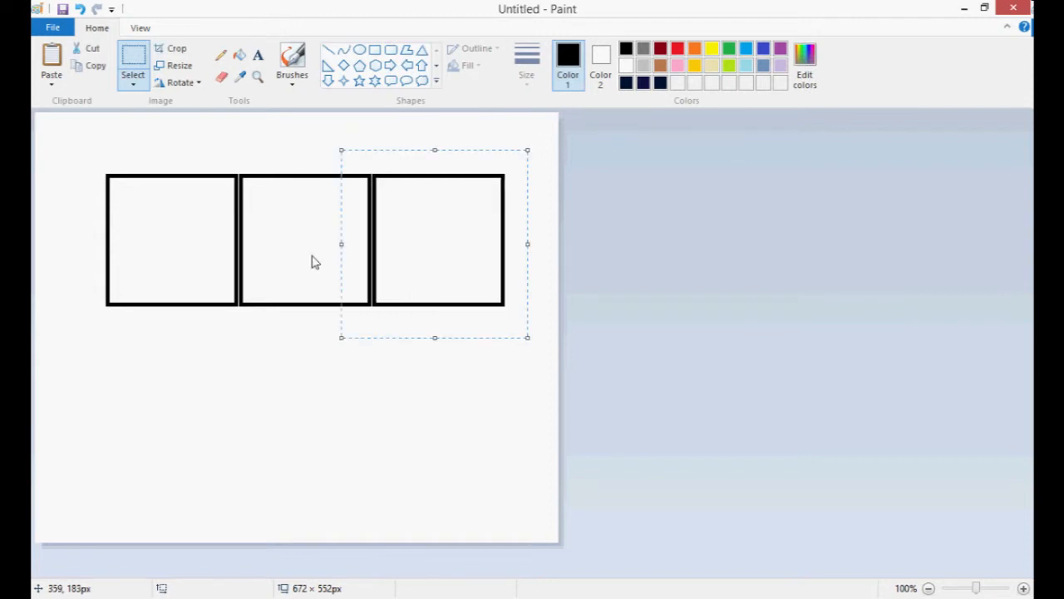
{"action": "left_click", "coordinate": [225, 182]}
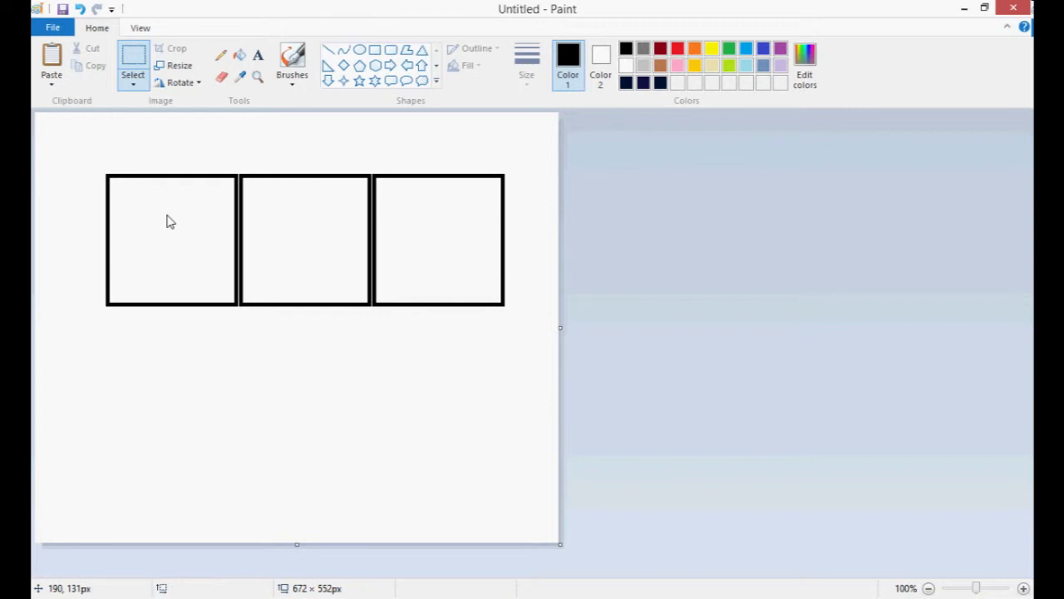
- Copy the row of three squares and place the copy directly beneath it, aligned with the first row
{"action": "mouse_move", "coordinate": [74, 155]}
{"action": "left_mouse_down"}
{"action": "mouse_move", "coordinate": [516, 341]}
{"action": "mouse_move", "coordinate": [524, 330]}
{"action": "left_mouse_up"}
{"action": "key", "text": "ctrl+c"}
{"action": "key", "text": "ctrl+v"}
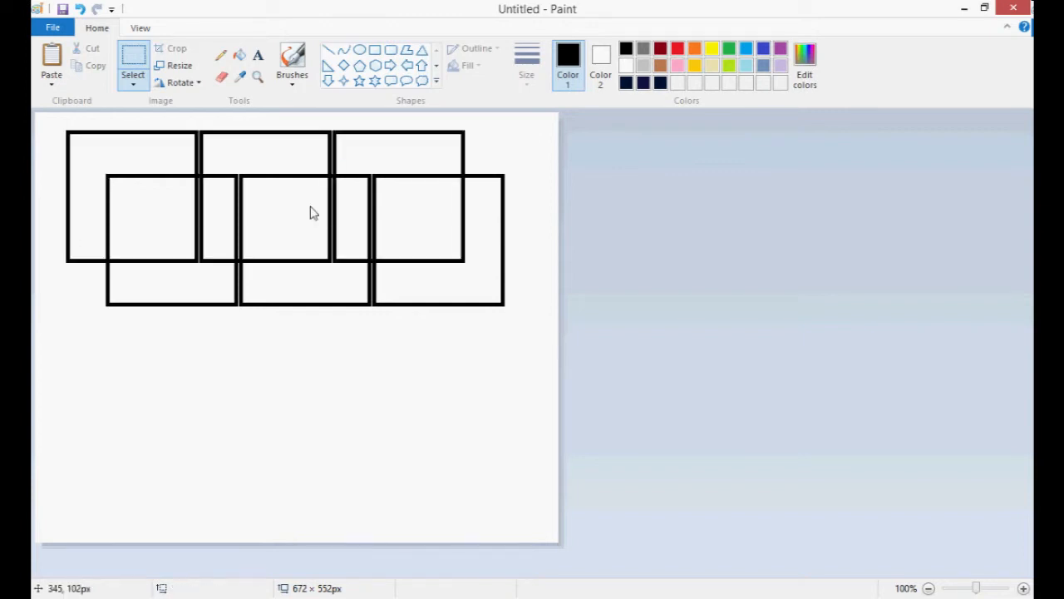
{"action": "left_click_drag", "start_coordinate": [309, 213], "coordinate": [347, 376]}
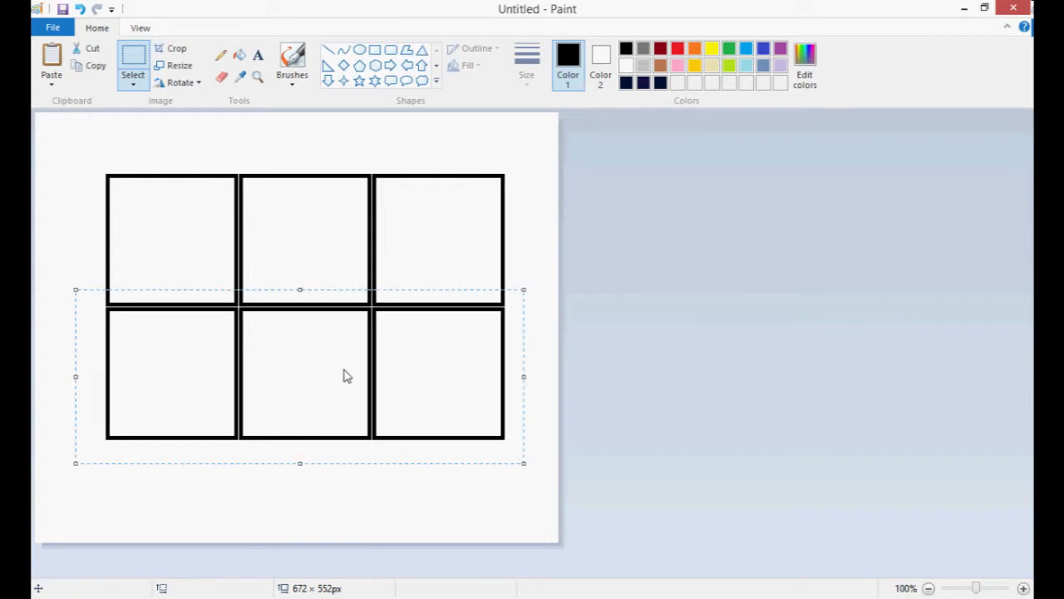
{"action": "left_click", "coordinate": [442, 250]}
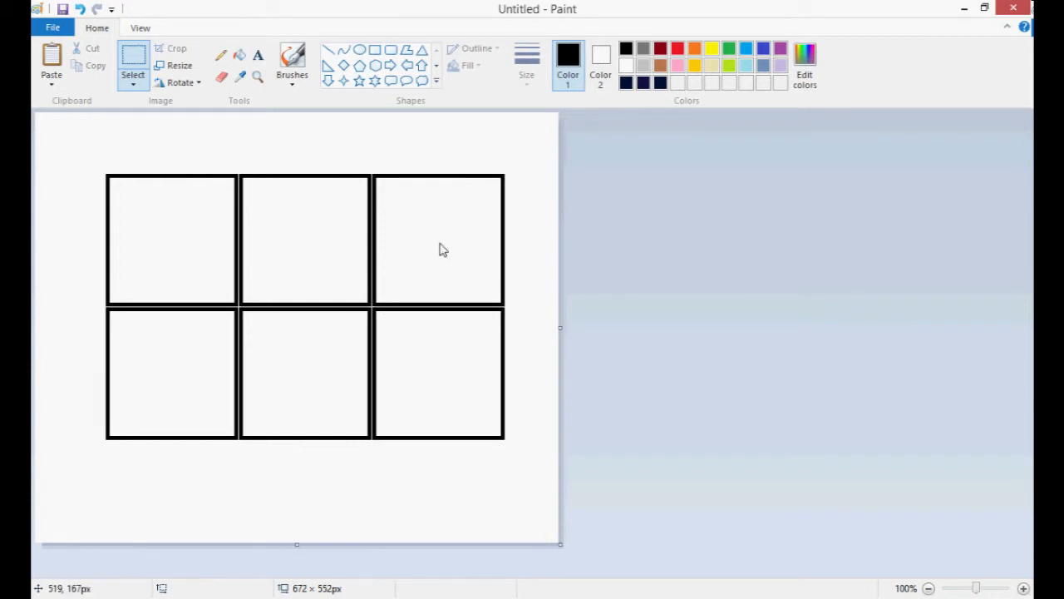
- Move the two rows up and slightly left, and paste a third row of squares beneath them for a 3 × 3 grid
{"action": "key", "text": "ctrl+a"}
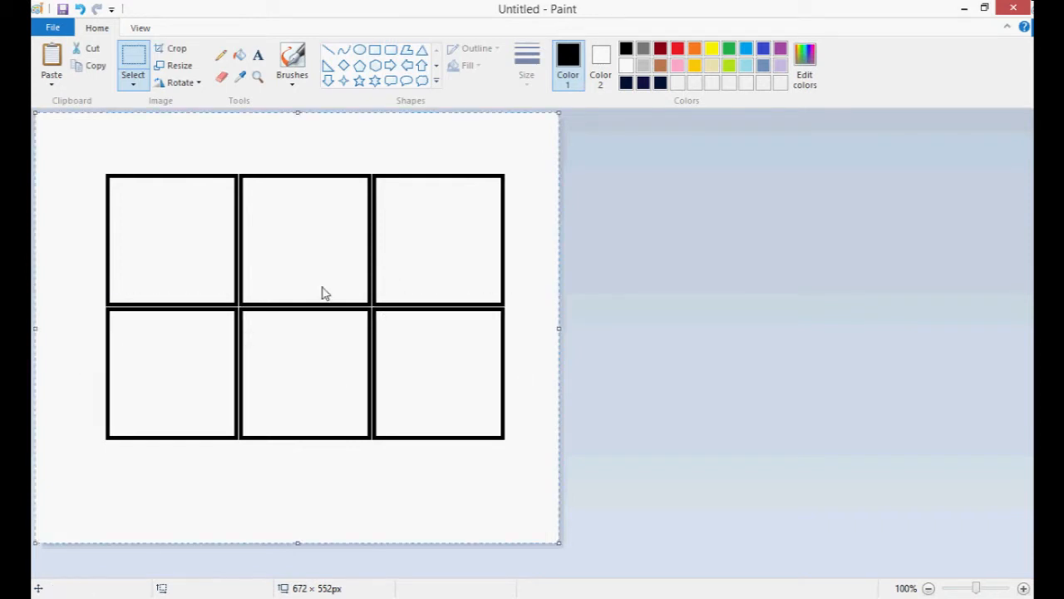
{"action": "left_click_drag", "start_coordinate": [325, 292], "coordinate": [306, 236]}
{"action": "key", "text": "ctrl+v"}
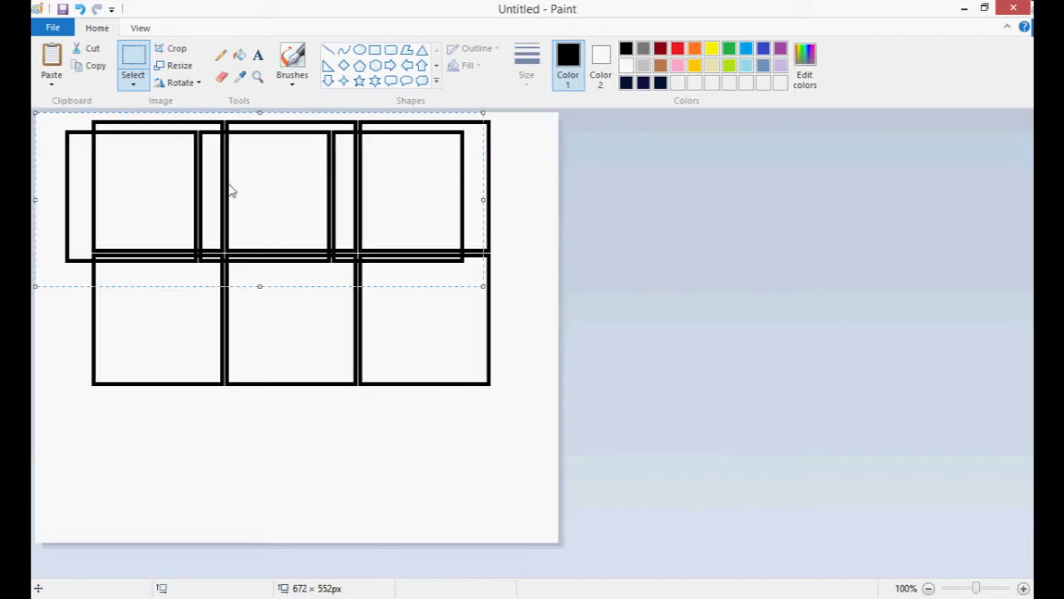
{"action": "left_click_drag", "start_coordinate": [231, 191], "coordinate": [317, 444]}
{"action": "left_click_drag", "start_coordinate": [62, 368], "coordinate": [509, 542]}
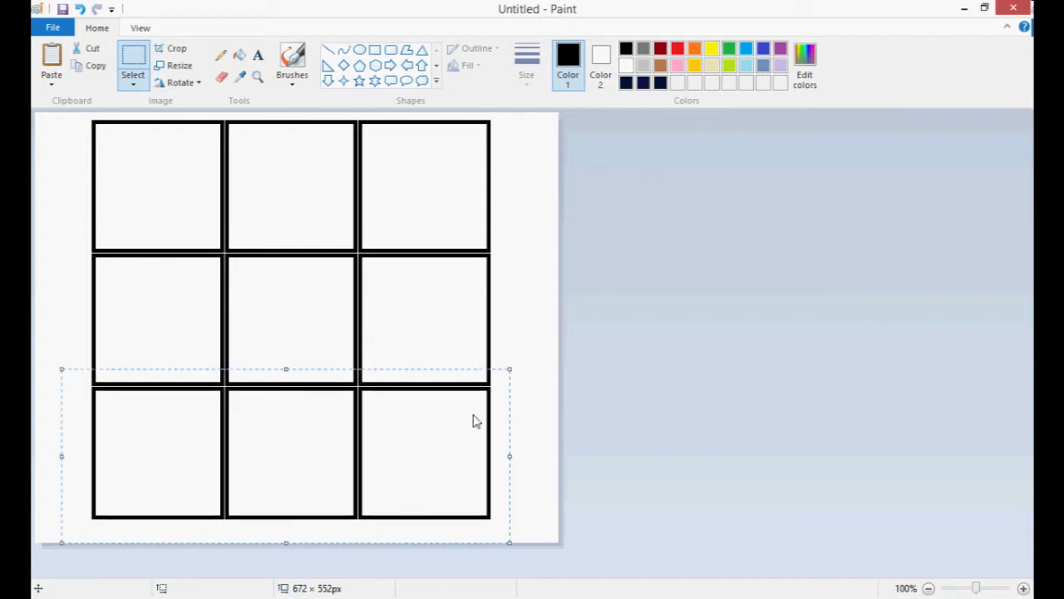
{"action": "key", "text": "Escape"}
- Examine the gaps between the grid's squares at up to 500% magnification, and return to 100%
{"action": "left_click", "coordinate": [257, 77]}
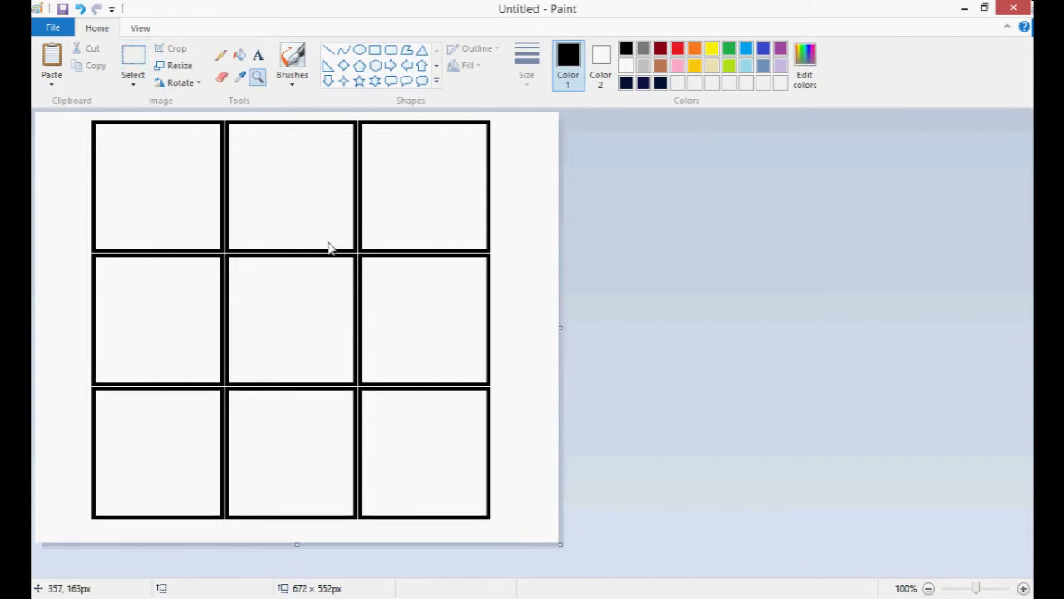
{"action": "left_click", "coordinate": [328, 248]}
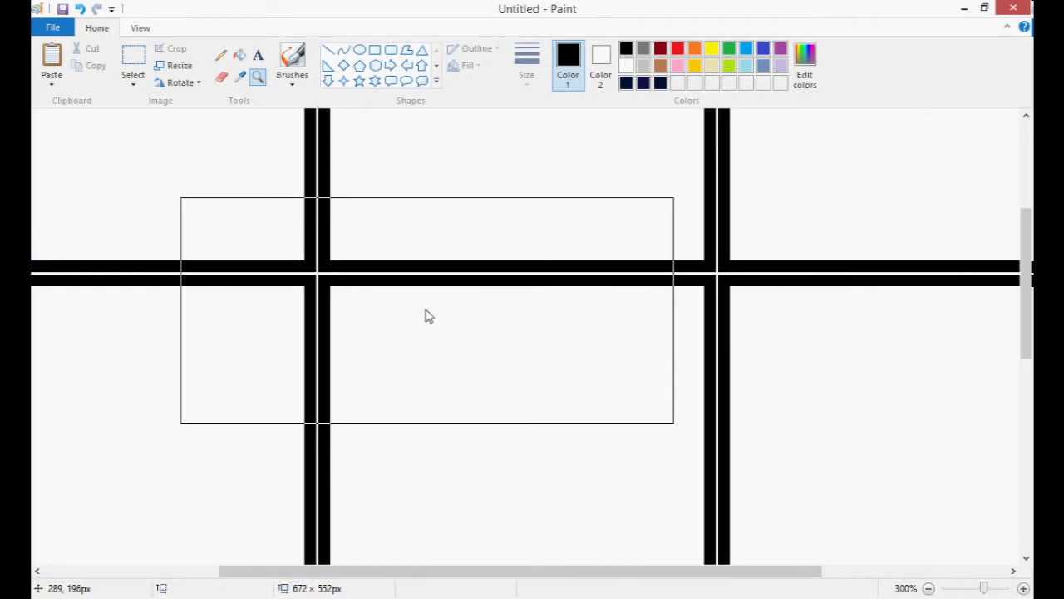
{"action": "left_click", "coordinate": [428, 316]}
{"action": "left_click", "coordinate": [731, 243]}
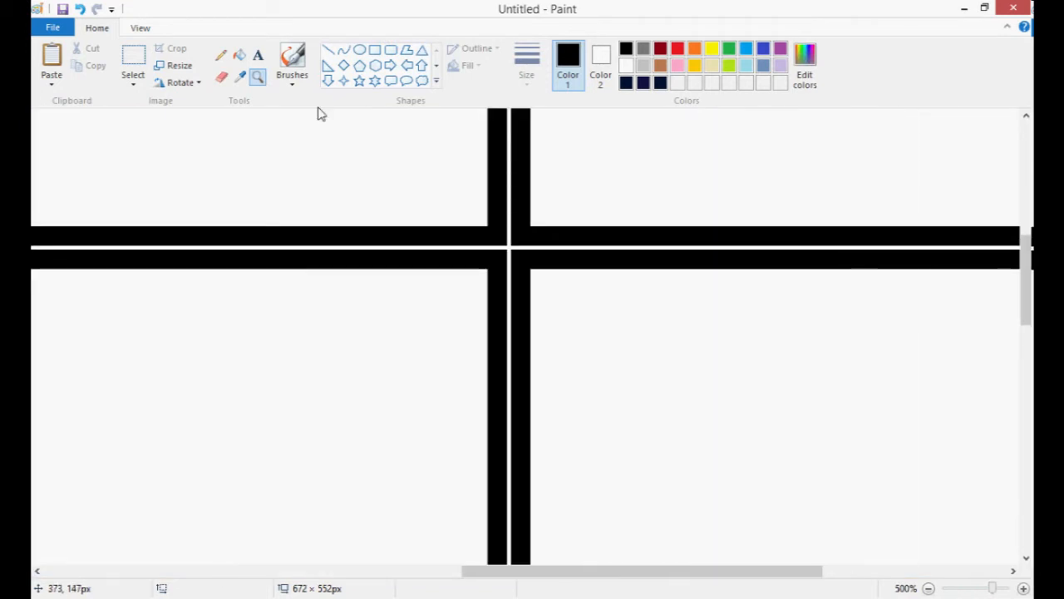
{"action": "left_click", "coordinate": [927, 587]}
{"action": "left_click", "coordinate": [928, 588]}
{"action": "left_click", "coordinate": [928, 588]}
{"action": "left_click", "coordinate": [928, 588]}
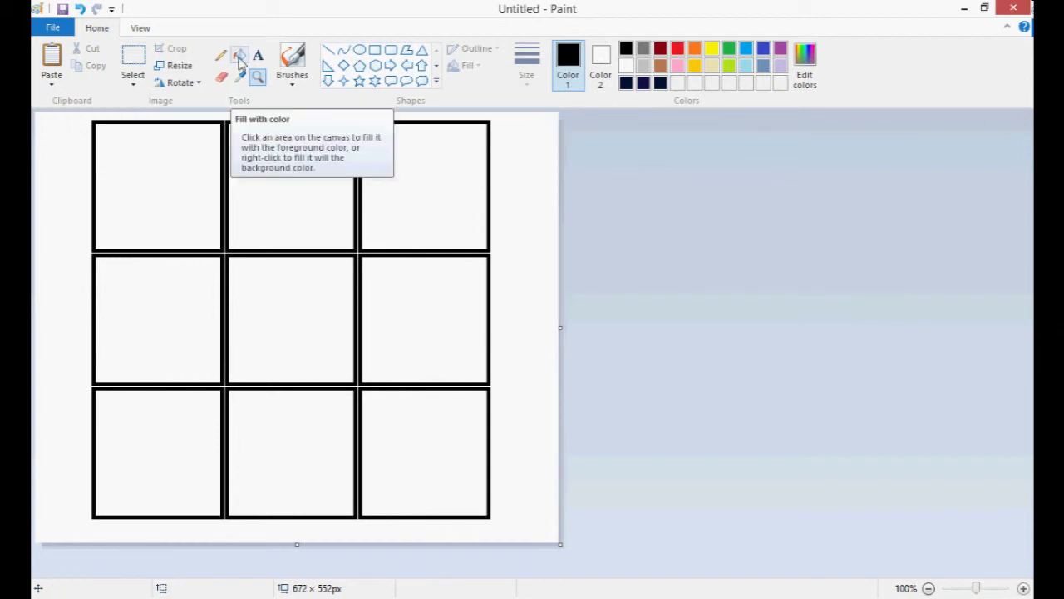
- Remove the middle square on each side of the grid by filling its outline with the white background color
{"action": "left_click", "coordinate": [239, 58]}
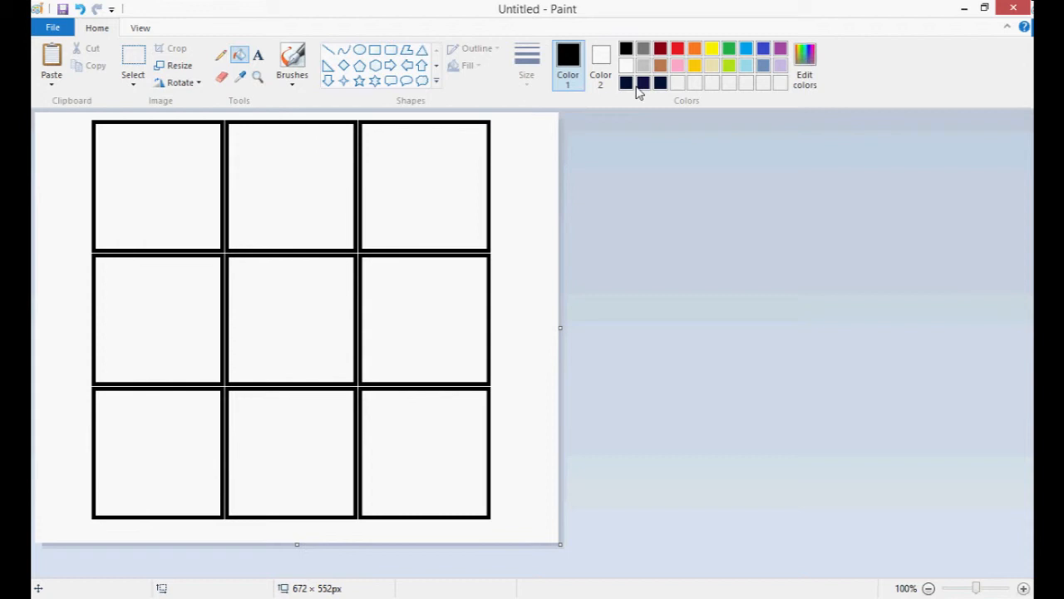
{"action": "right_click", "coordinate": [341, 123]}
{"action": "right_click", "coordinate": [93, 294]}
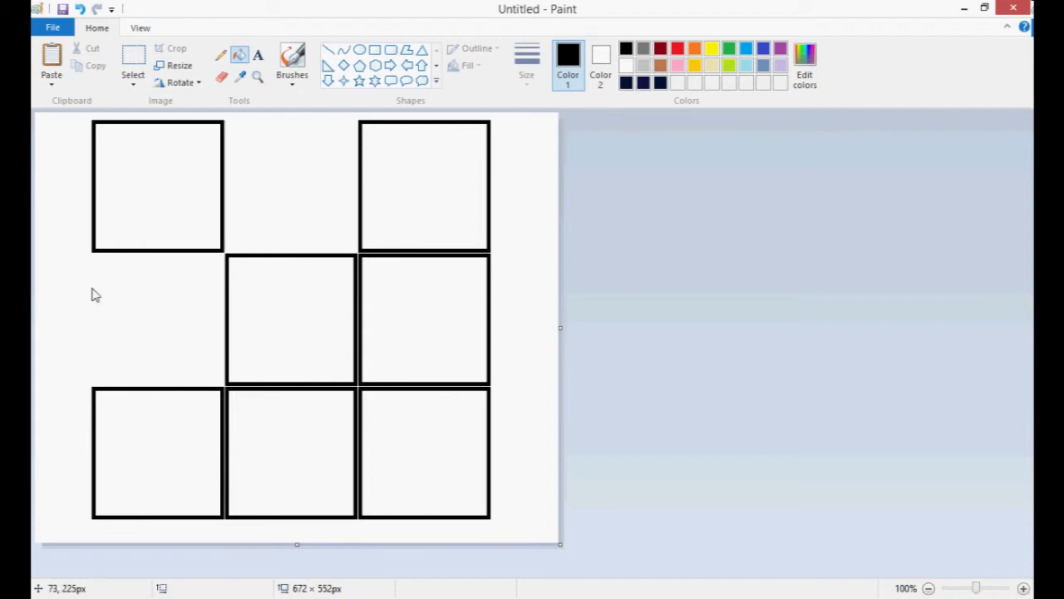
{"action": "right_click", "coordinate": [229, 405]}
{"action": "right_click", "coordinate": [488, 328]}
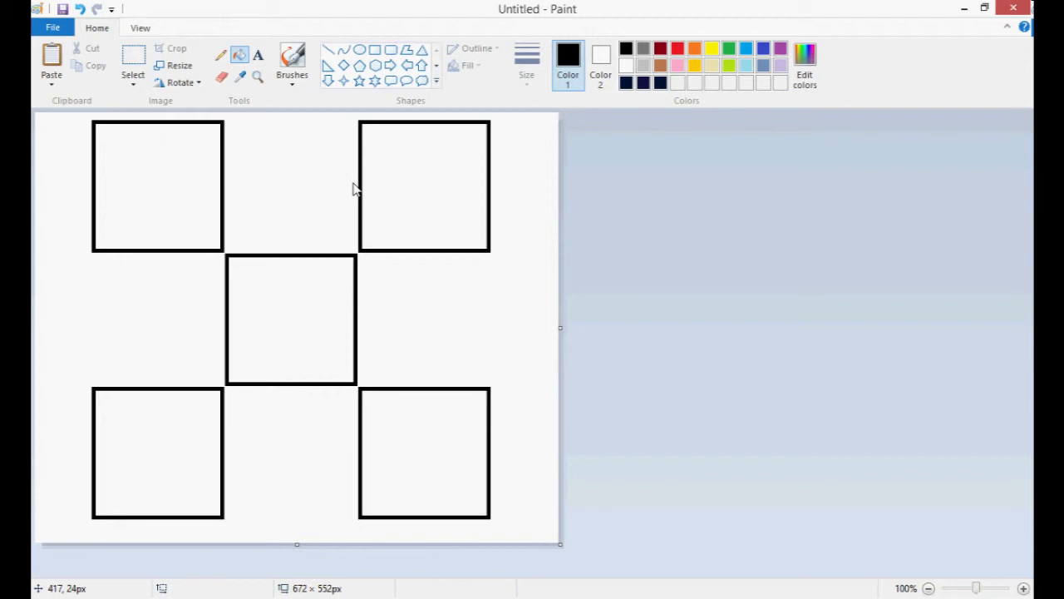
- Draw two crossing diagonal lines, about 116 × 116 px and 112 × 112 px, from the facing top corners of the two upper squares
{"action": "left_click", "coordinate": [329, 51]}
{"action": "mouse_move", "coordinate": [222, 121]}
{"action": "left_mouse_down"}
{"action": "mouse_move", "coordinate": [299, 197]}
{"action": "mouse_move", "coordinate": [307, 221]}
{"action": "left_mouse_up"}
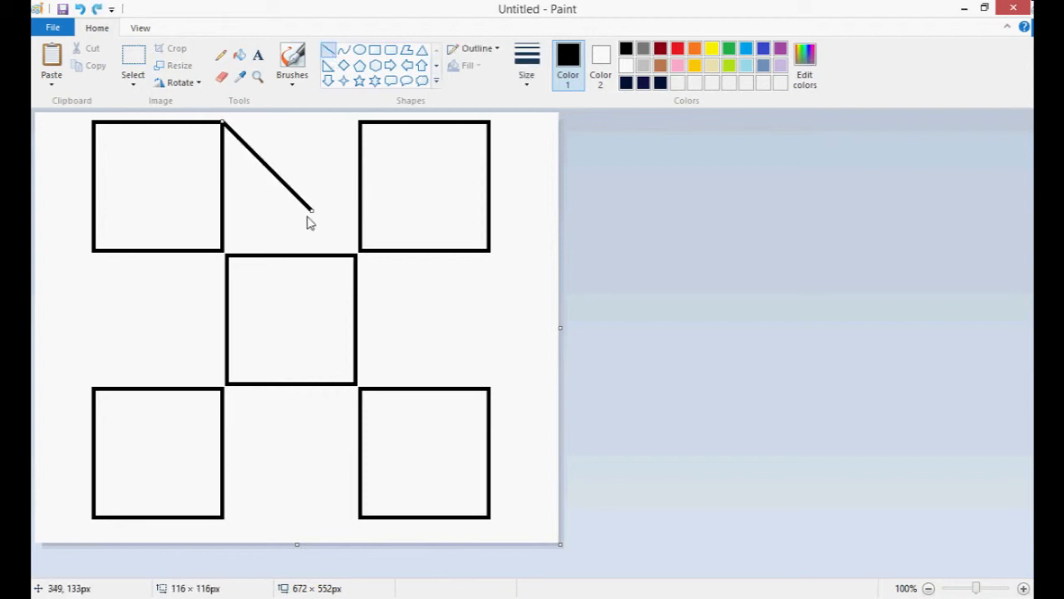
{"action": "left_click", "coordinate": [362, 125]}
{"action": "left_click_drag", "start_coordinate": [362, 125], "coordinate": [274, 207]}
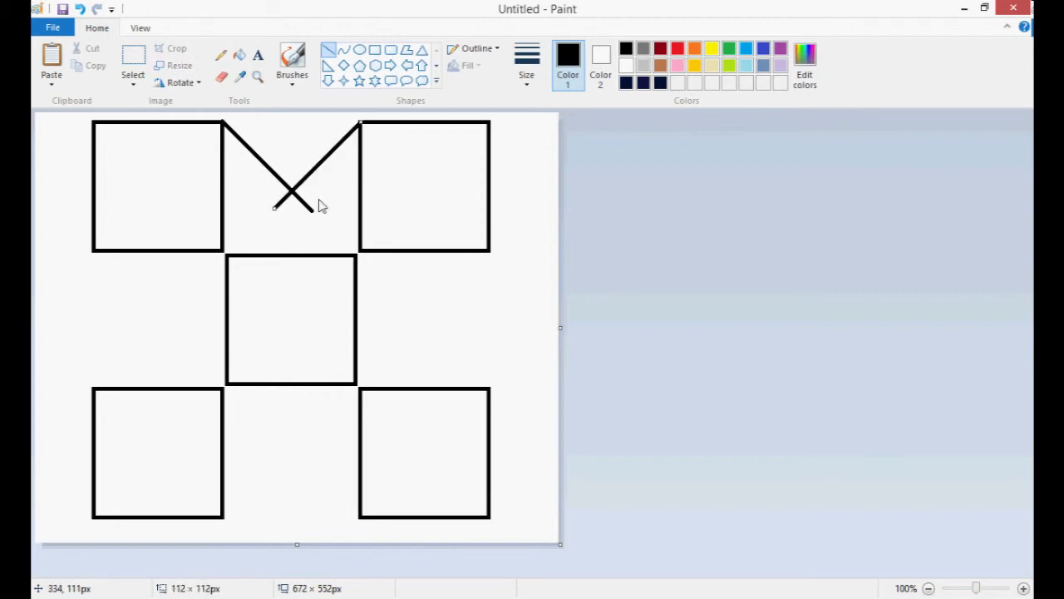
{"action": "left_click", "coordinate": [421, 281]}
- Erase the stray dot below the upper-right square and the diagonal ends extending past their crossing, leaving a clean V
{"action": "left_click", "coordinate": [257, 77]}
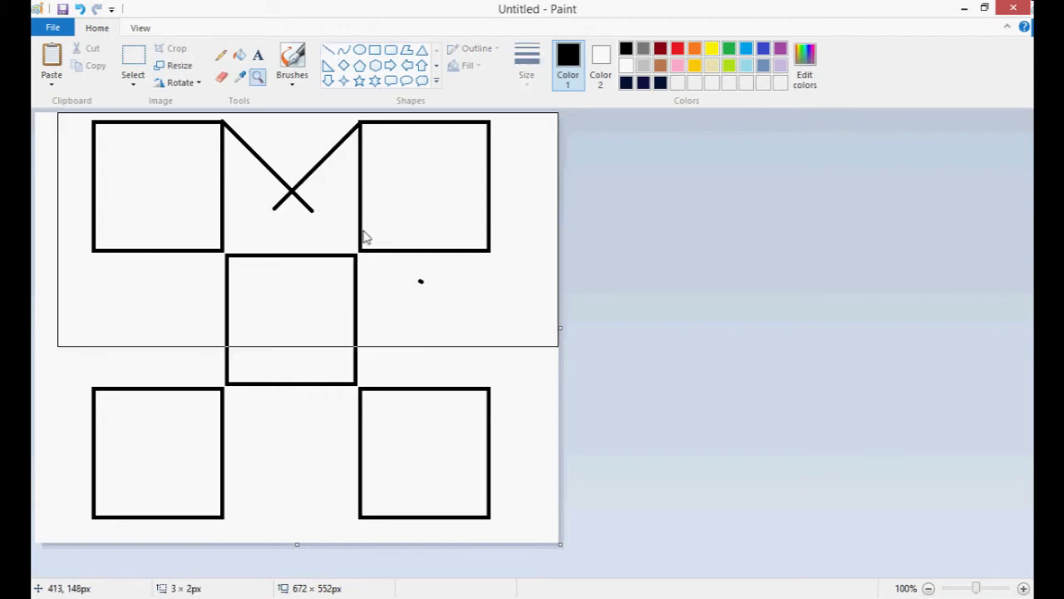
{"action": "left_click", "coordinate": [363, 237]}
{"action": "left_click", "coordinate": [674, 423]}
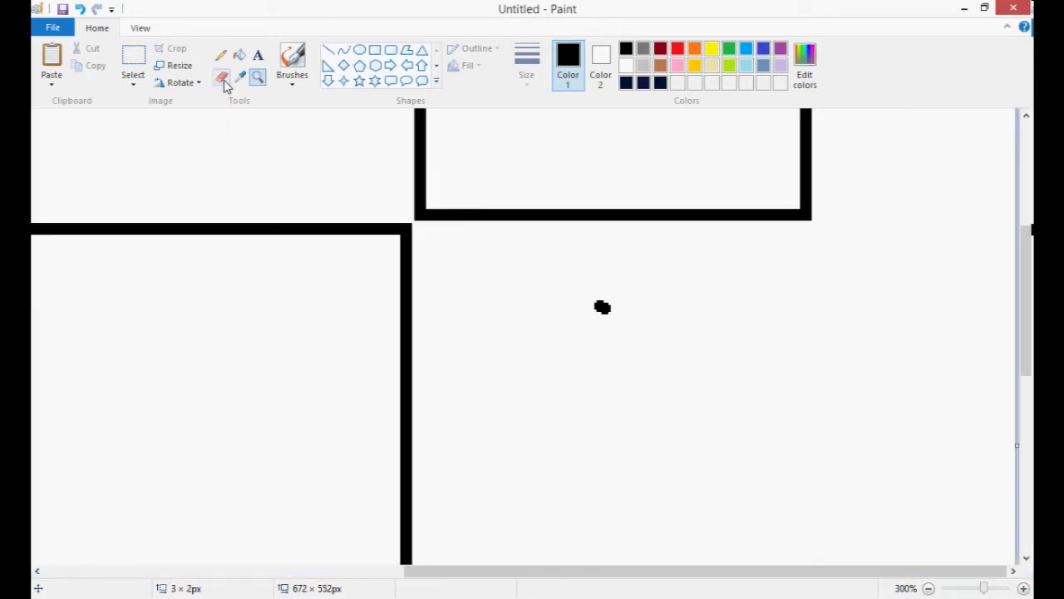
{"action": "left_click", "coordinate": [223, 79]}
{"action": "left_click", "coordinate": [598, 305]}
{"action": "scroll", "coordinate": [599, 305], "scroll_direction": "up", "scroll_amount": 4}
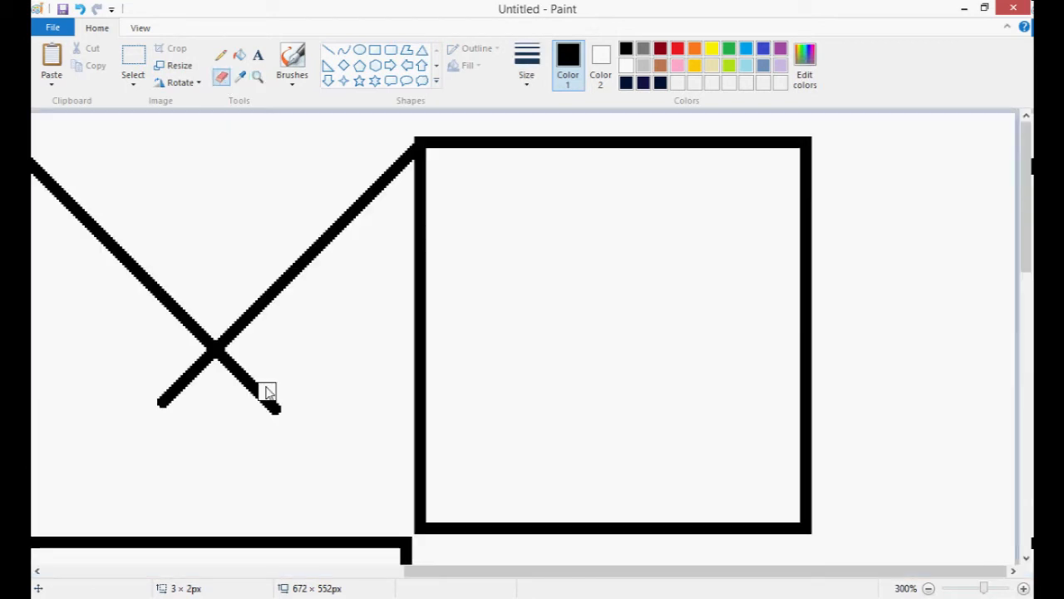
{"action": "mouse_move", "coordinate": [244, 368]}
{"action": "left_mouse_down"}
{"action": "mouse_move", "coordinate": [177, 397]}
{"action": "mouse_move", "coordinate": [253, 386]}
{"action": "mouse_move", "coordinate": [191, 361]}
{"action": "left_mouse_up"}
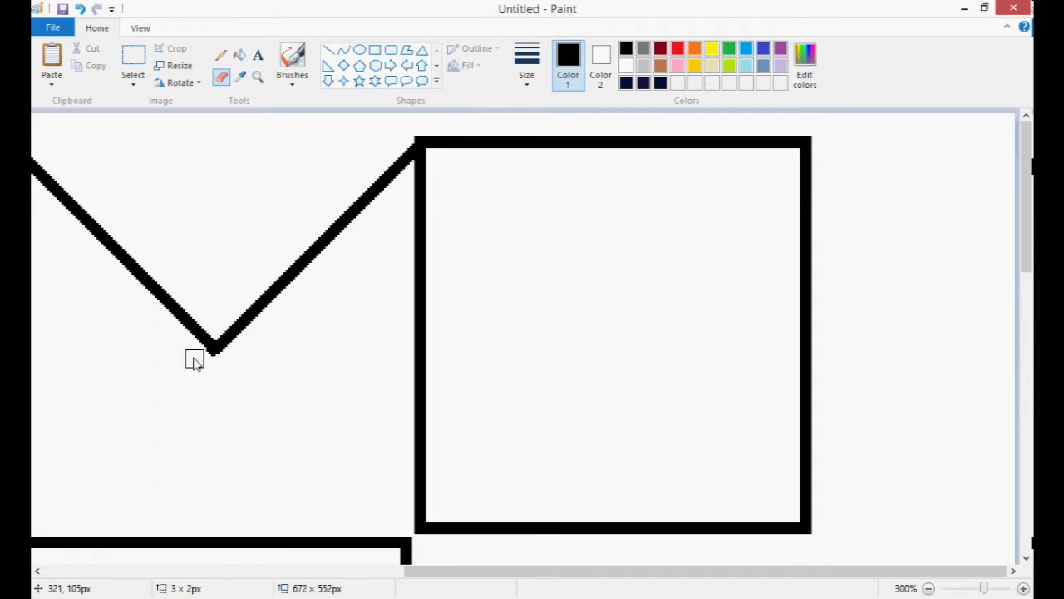
- Draw a vertical line about 80 px long from the V's point down to the center square's top edge
{"action": "left_click", "coordinate": [928, 588]}
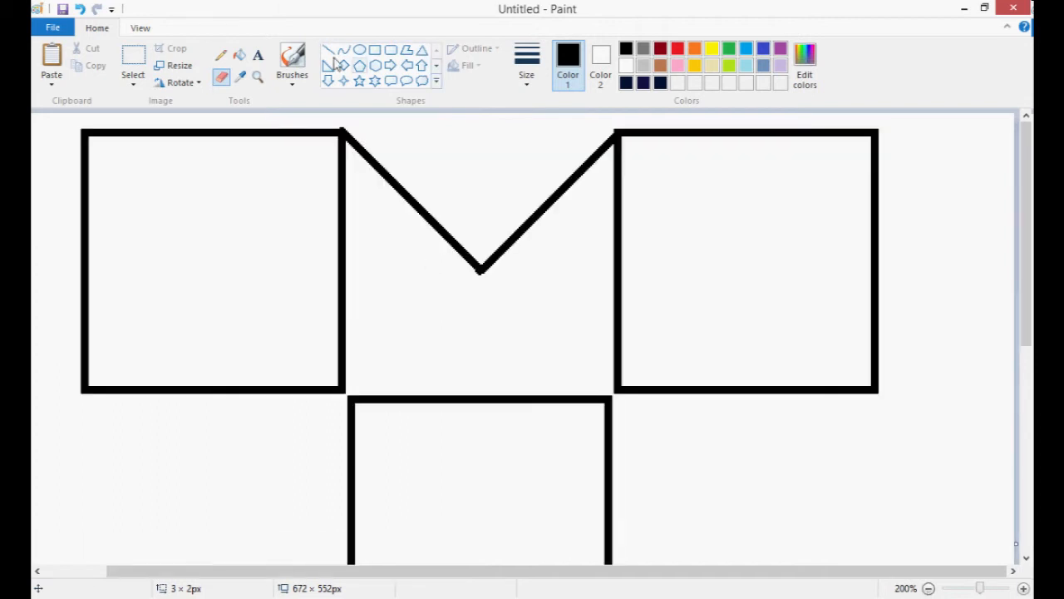
{"action": "left_click", "coordinate": [328, 50]}
{"action": "left_click_drag", "start_coordinate": [479, 272], "coordinate": [486, 399]}
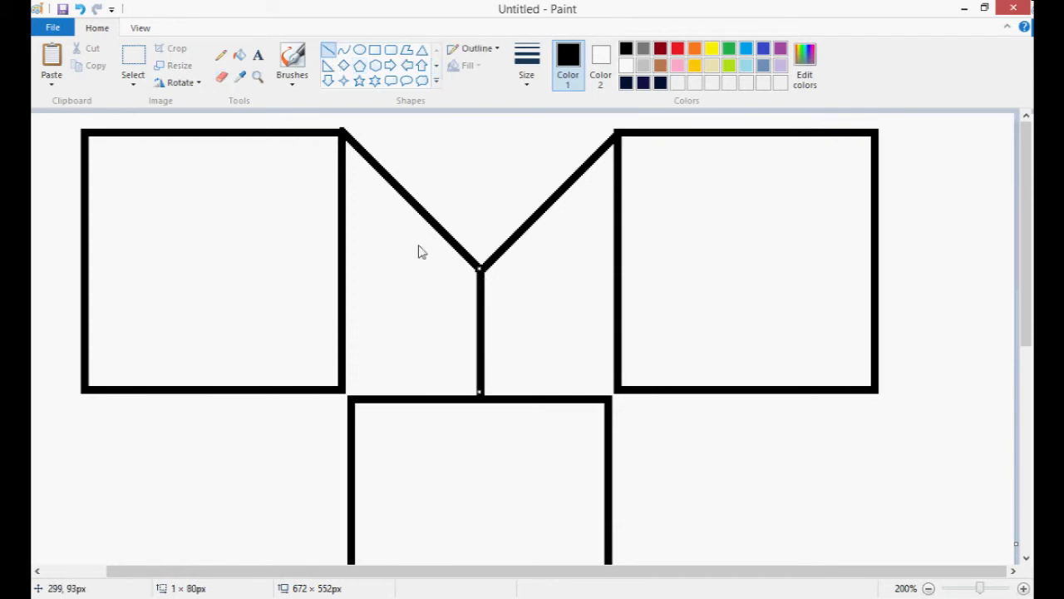
{"action": "key", "text": "ctrl+v"}
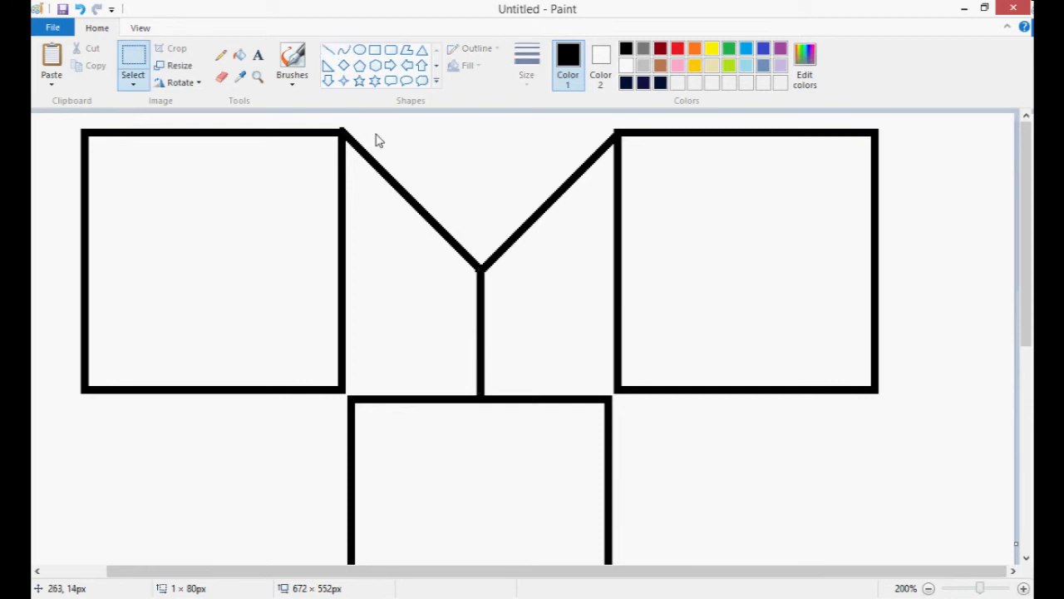
{"action": "left_click_drag", "start_coordinate": [346, 123], "coordinate": [491, 296]}
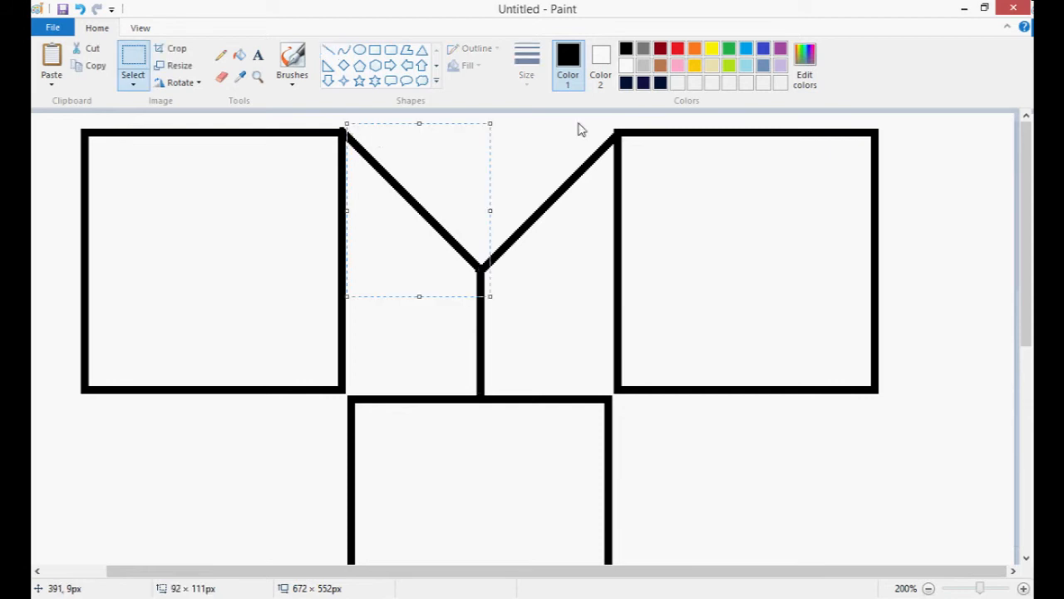
{"action": "left_click", "coordinate": [613, 124]}
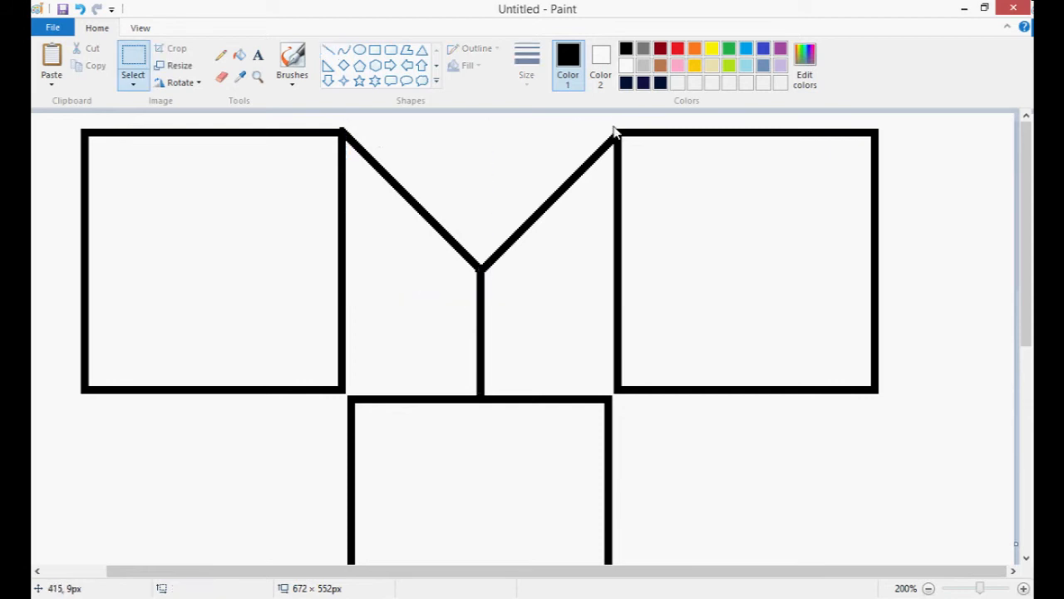
- Copy the Y-shaped lines with a selection about 173 × 173 px and paste a duplicate over the upper-right square
{"action": "left_click_drag", "start_coordinate": [613, 130], "coordinate": [345, 396]}
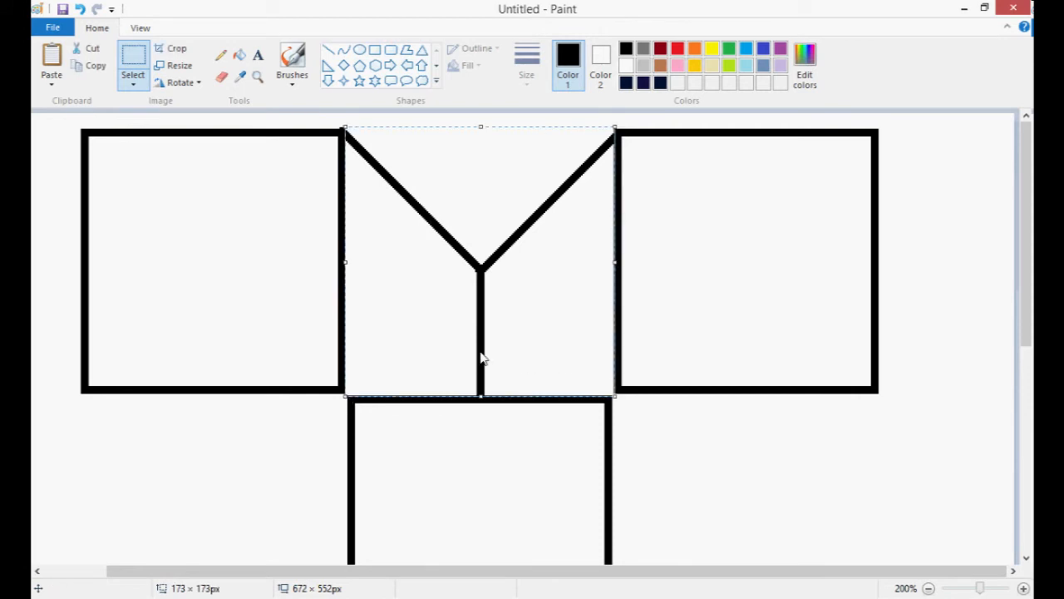
{"action": "key", "text": "ctrl+c"}
{"action": "key", "text": "ctrl+v"}
{"action": "left_click_drag", "start_coordinate": [192, 250], "coordinate": [777, 359]}
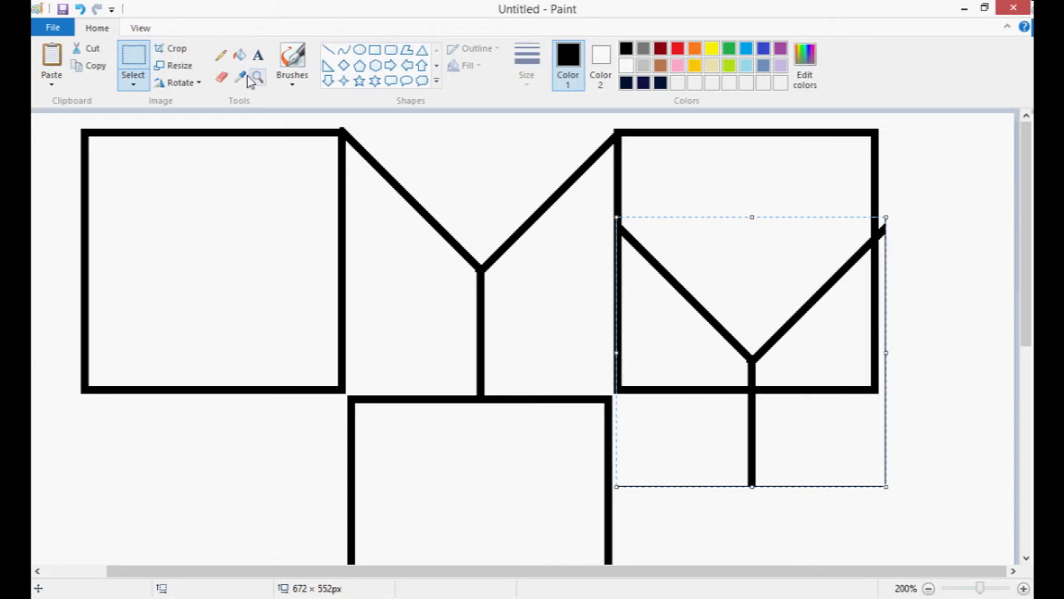
- Rotate the pasted Y right 90° and fit it between the two right-hand squares, its stem touching the center square
{"action": "left_click", "coordinate": [179, 82]}
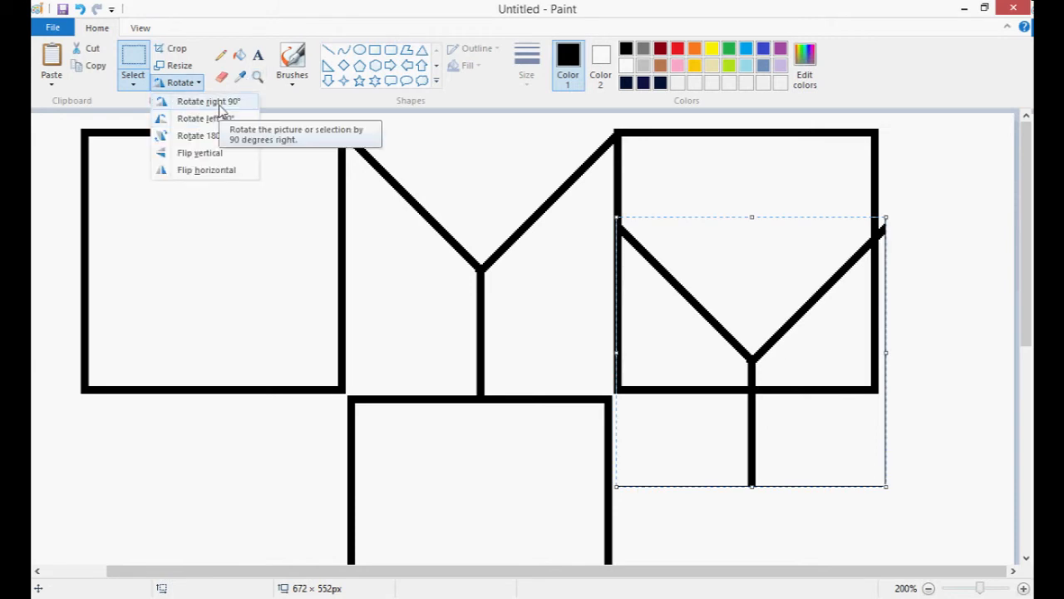
{"action": "left_click", "coordinate": [220, 111]}
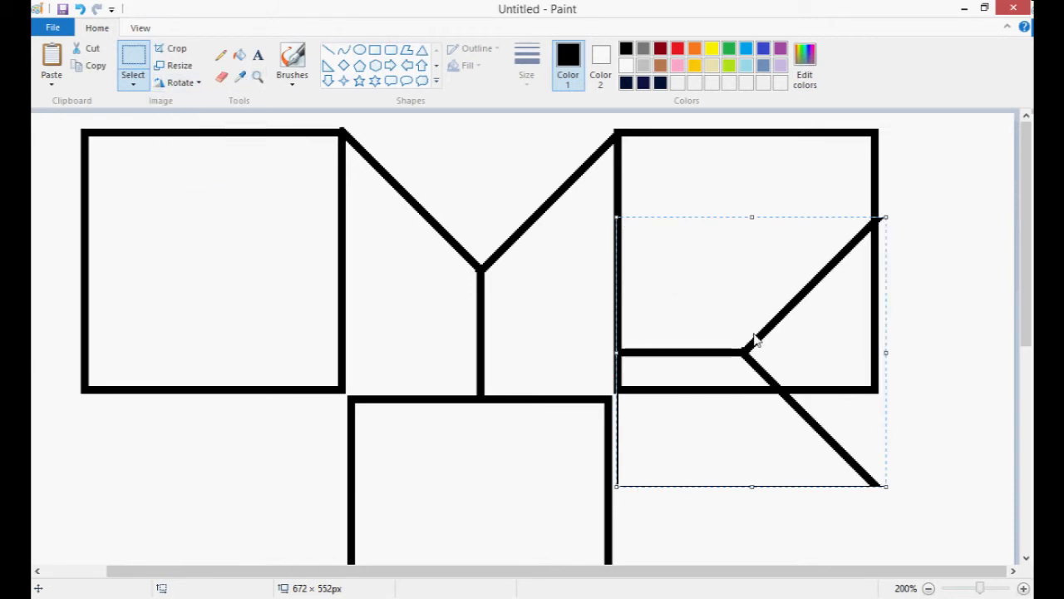
{"action": "left_click_drag", "start_coordinate": [755, 339], "coordinate": [770, 436]}
{"action": "left_click_drag", "start_coordinate": [1023, 301], "coordinate": [1022, 374]}
{"action": "left_click_drag", "start_coordinate": [743, 333], "coordinate": [737, 368]}
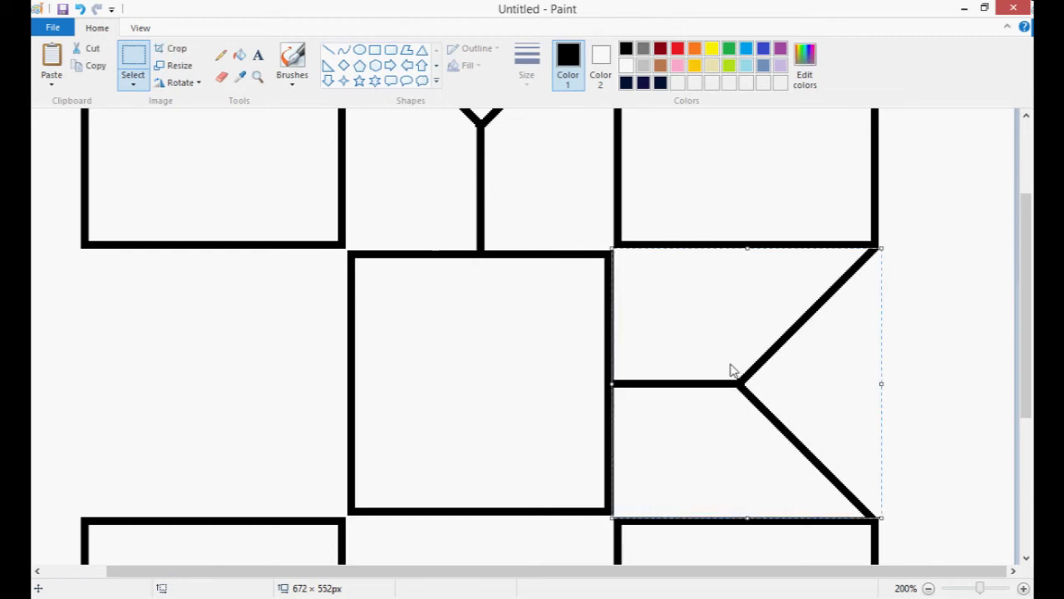
- Paste another Y, rotate it left 90° and fit it between the two left-hand squares against the center square
{"action": "key", "text": "ctrl+v"}
{"action": "left_click_drag", "start_coordinate": [194, 199], "coordinate": [261, 321]}
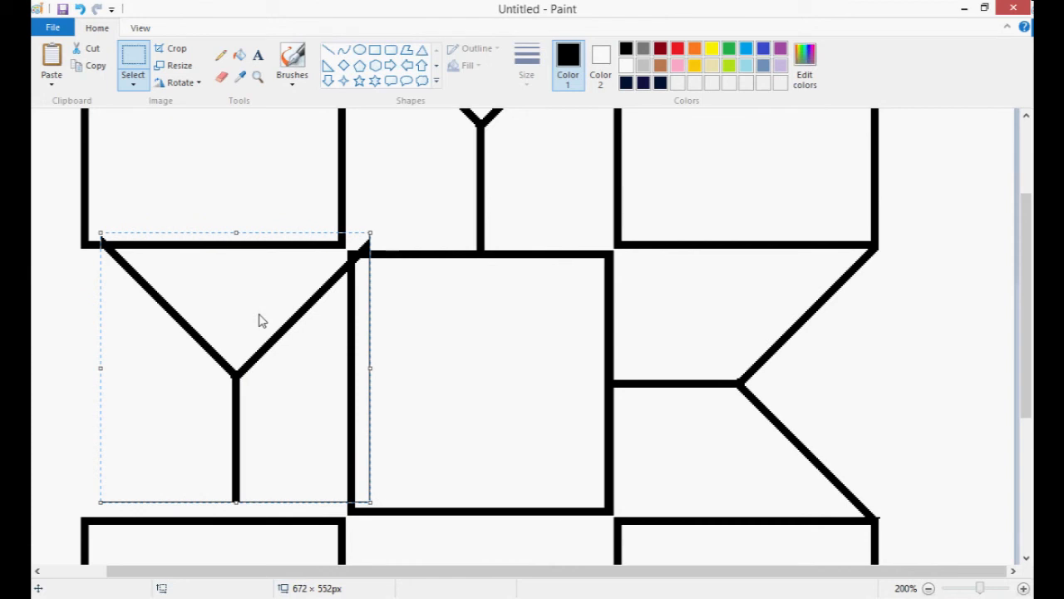
{"action": "left_click", "coordinate": [180, 82]}
{"action": "left_click", "coordinate": [205, 118]}
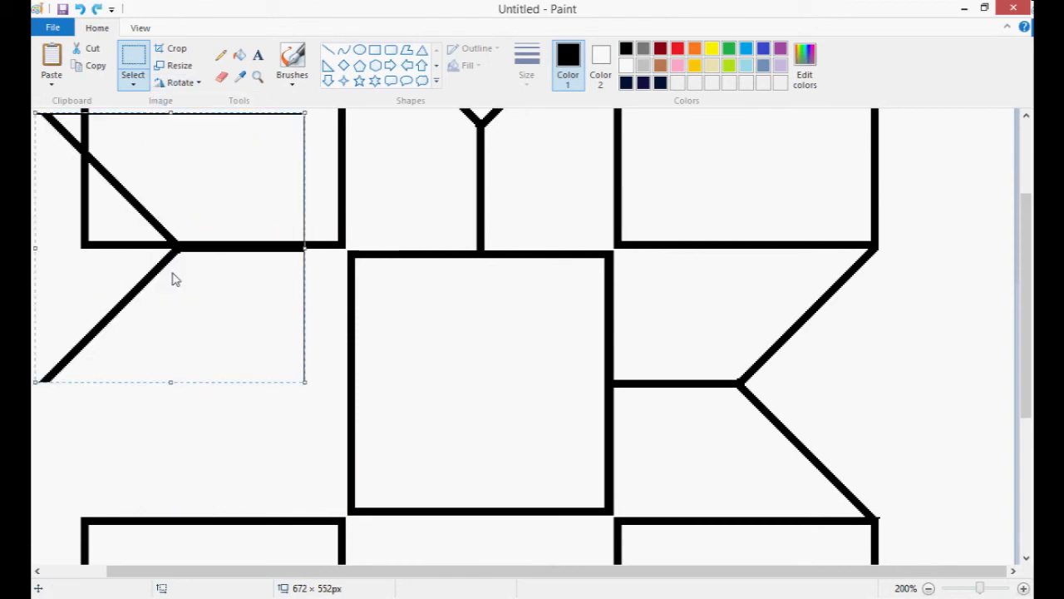
{"action": "left_click_drag", "start_coordinate": [171, 278], "coordinate": [198, 396]}
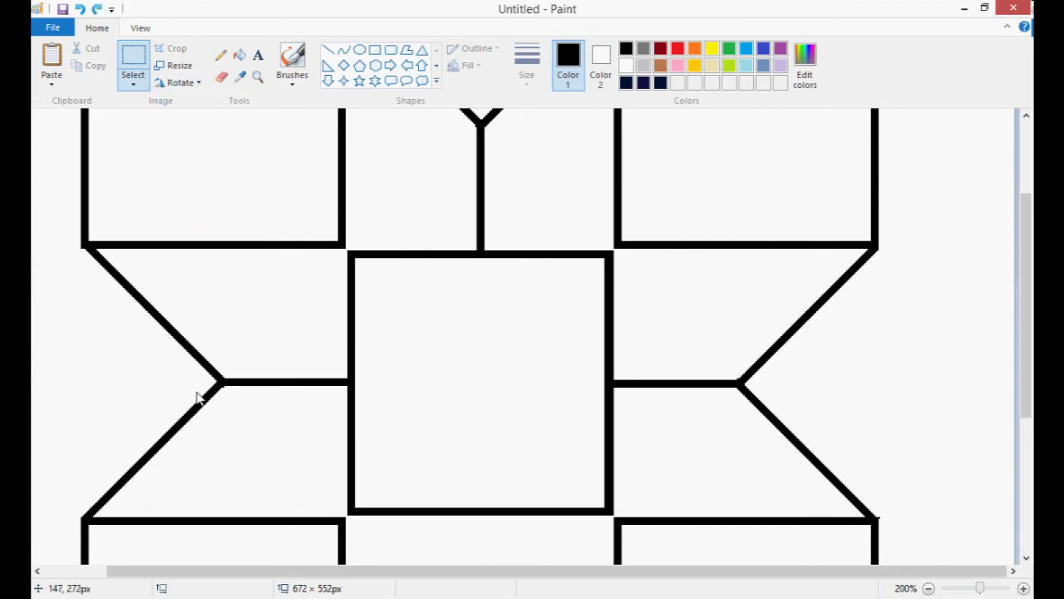
- Paste a third Y copy, flip it vertically and fit it between the two lower squares beneath the center square
{"action": "scroll", "coordinate": [487, 345], "scroll_direction": "down", "scroll_amount": 3}
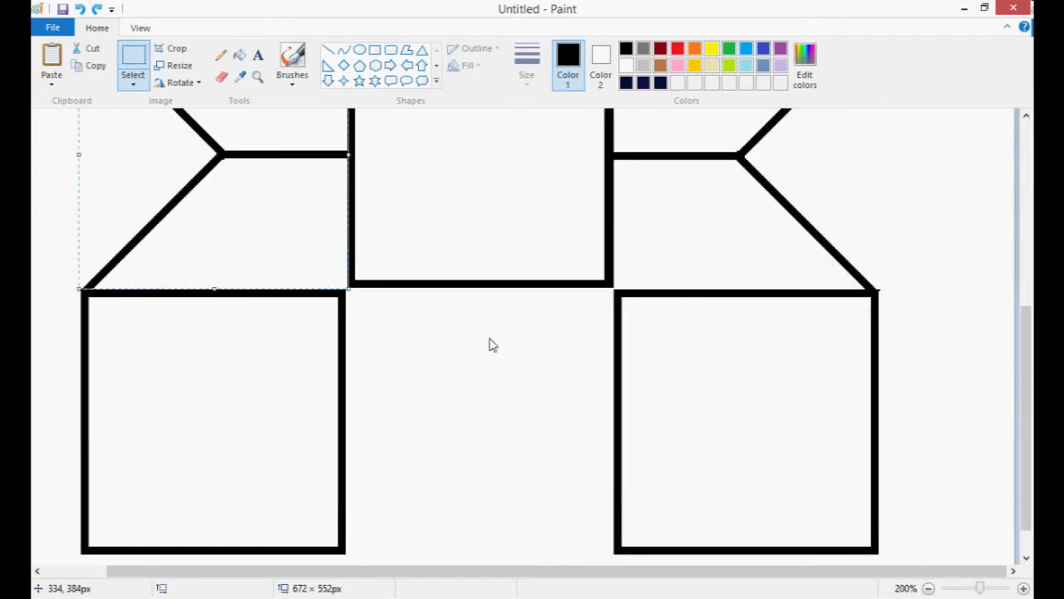
{"action": "key", "text": "ctrl+v"}
{"action": "left_click_drag", "start_coordinate": [212, 258], "coordinate": [513, 431]}
{"action": "left_click", "coordinate": [178, 82]}
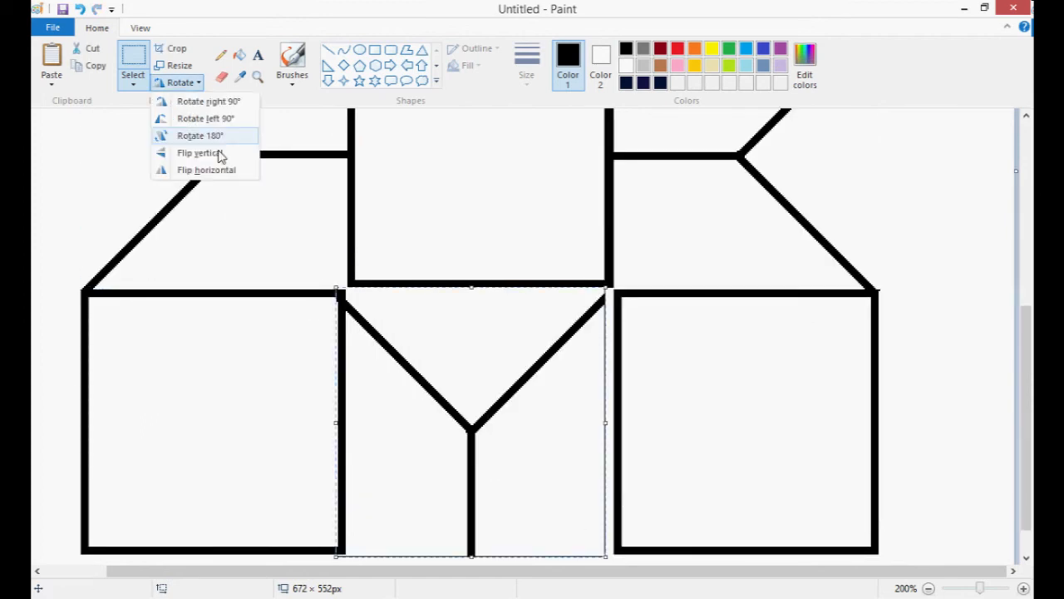
{"action": "left_click", "coordinate": [199, 153]}
{"action": "left_click_drag", "start_coordinate": [474, 384], "coordinate": [487, 392]}
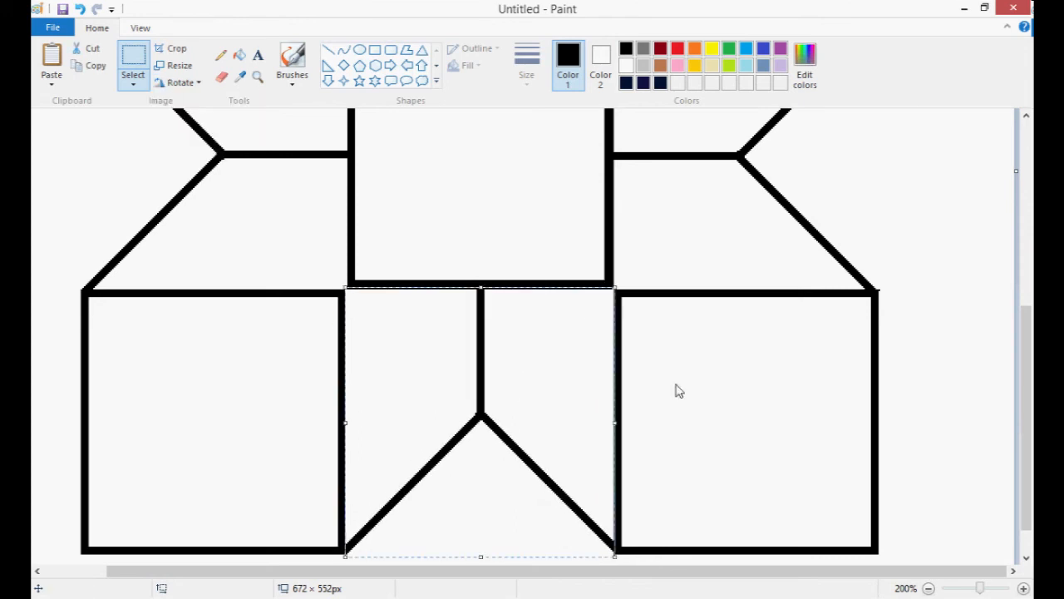
{"action": "left_click", "coordinate": [677, 391]}
- Fill the four corner squares and the center square with red
{"action": "scroll", "coordinate": [682, 374], "scroll_direction": "up", "scroll_amount": 5}
{"action": "scroll", "coordinate": [831, 466], "scroll_direction": "down", "scroll_amount": 2}
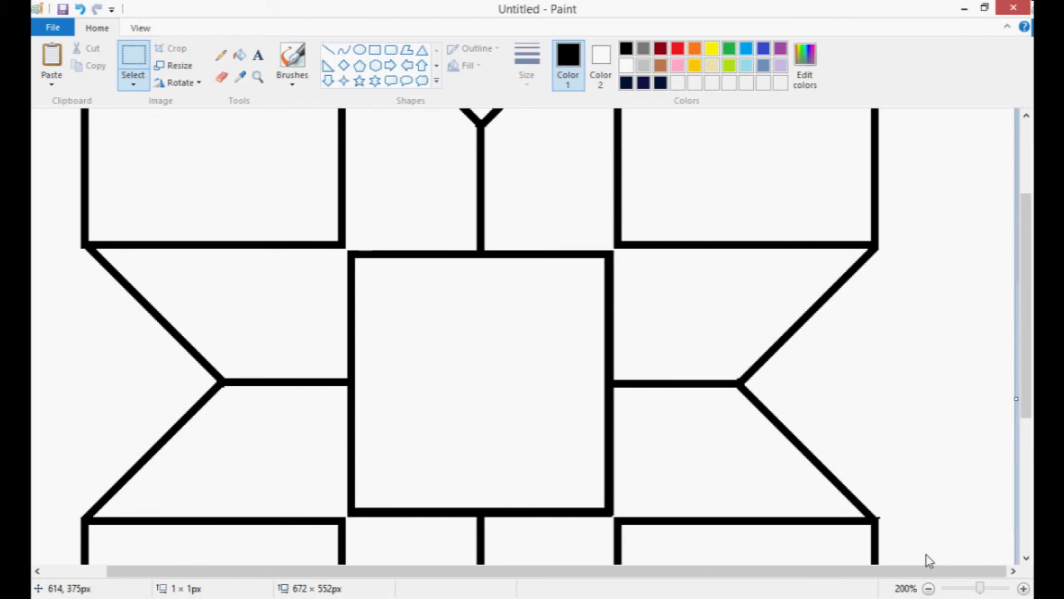
{"action": "left_click", "coordinate": [928, 588]}
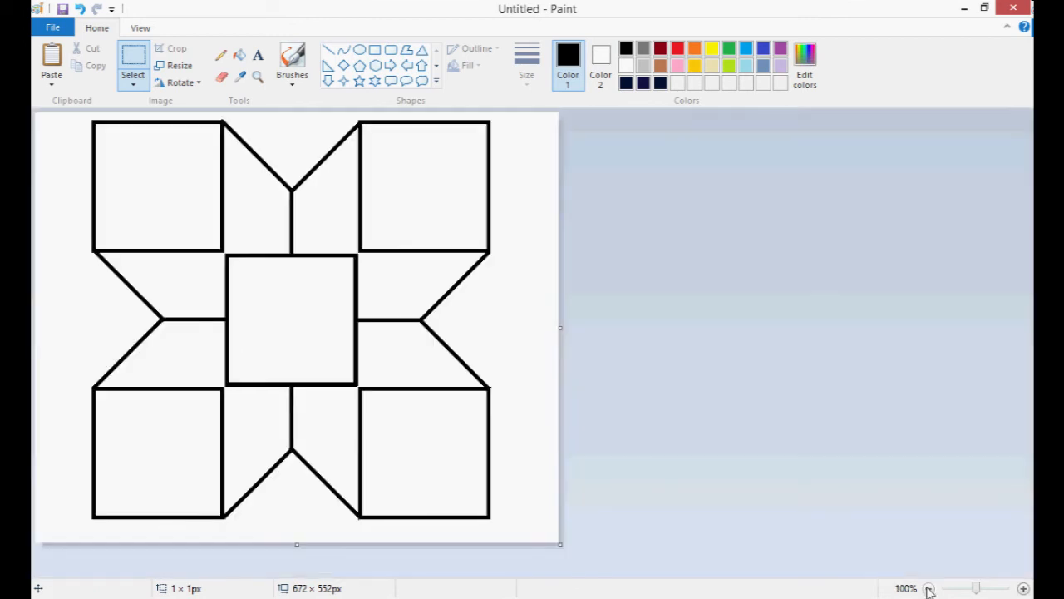
{"action": "left_click", "coordinate": [244, 57]}
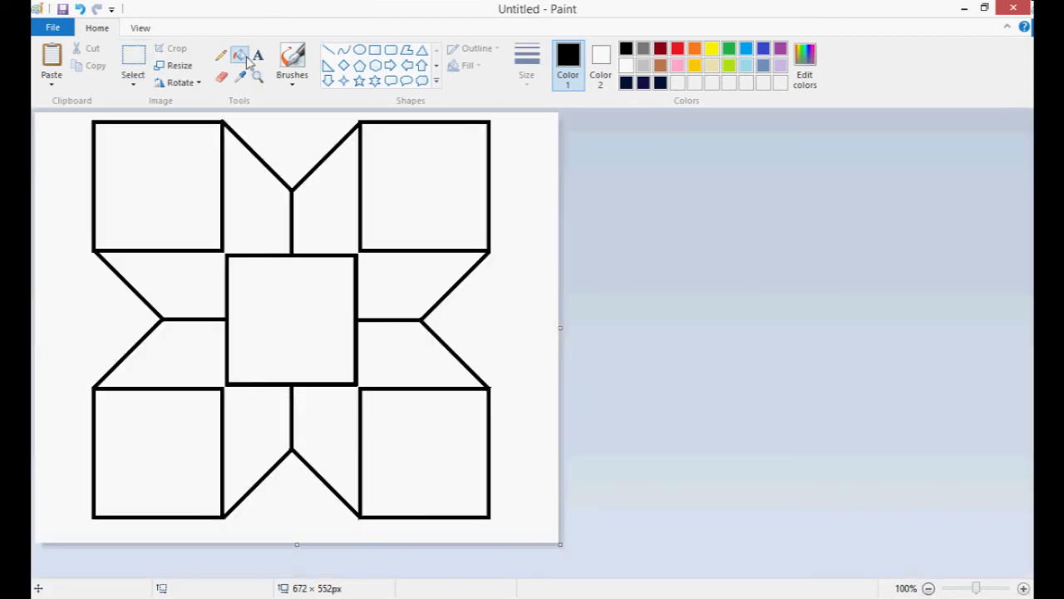
{"action": "left_click", "coordinate": [677, 50]}
{"action": "left_click", "coordinate": [466, 233]}
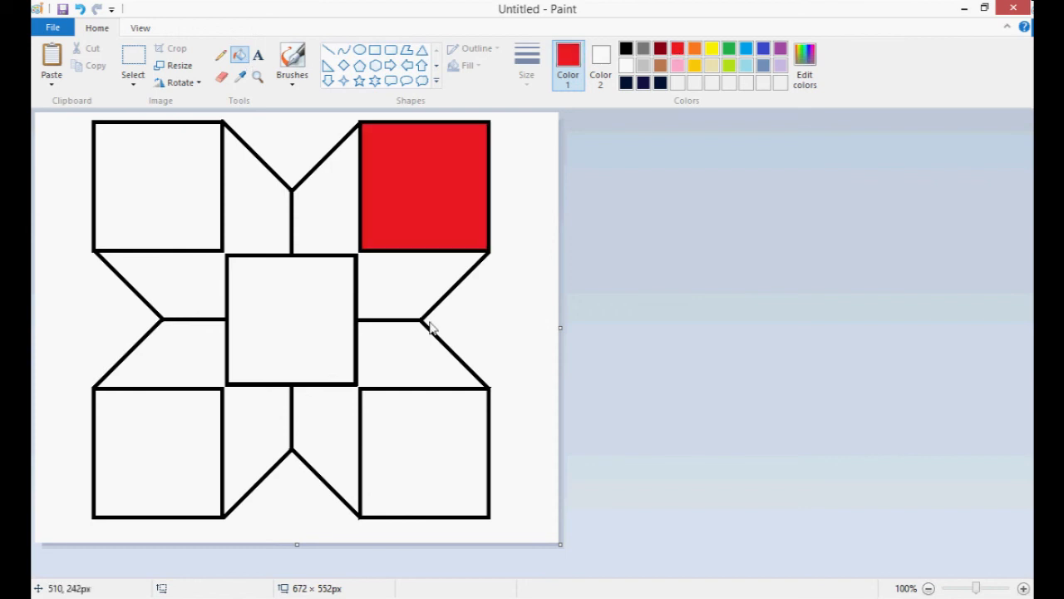
{"action": "left_click", "coordinate": [424, 432]}
{"action": "left_click", "coordinate": [158, 432]}
{"action": "left_click", "coordinate": [249, 362]}
{"action": "left_click", "coordinate": [158, 187]}
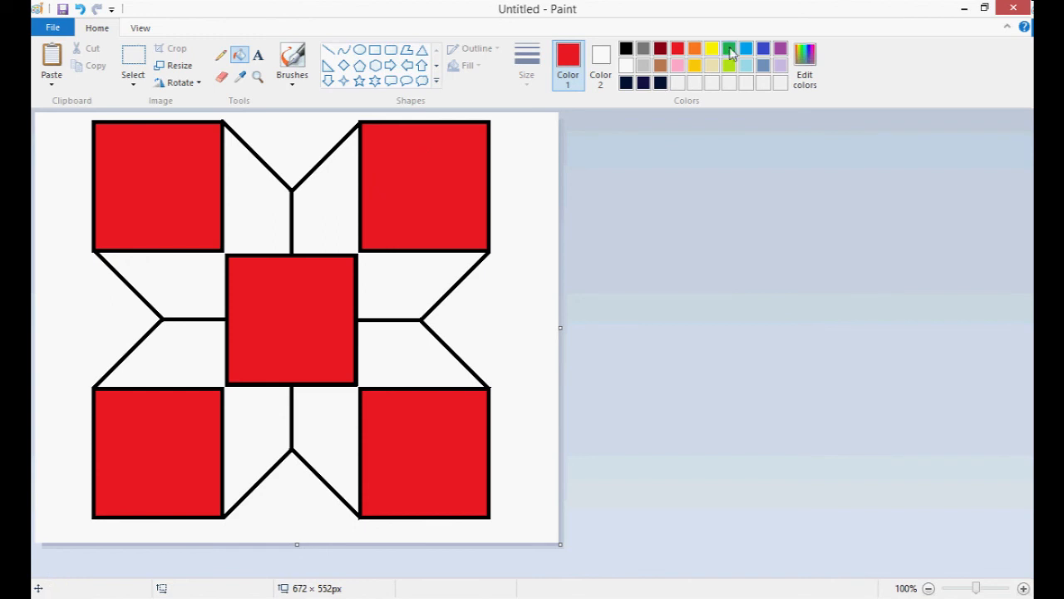
- Fill the eight four-sided sections around the center square with indigo blue
{"action": "left_click", "coordinate": [764, 51]}
{"action": "left_click", "coordinate": [324, 211]}
{"action": "left_click", "coordinate": [191, 287]}
{"action": "left_click", "coordinate": [185, 351]}
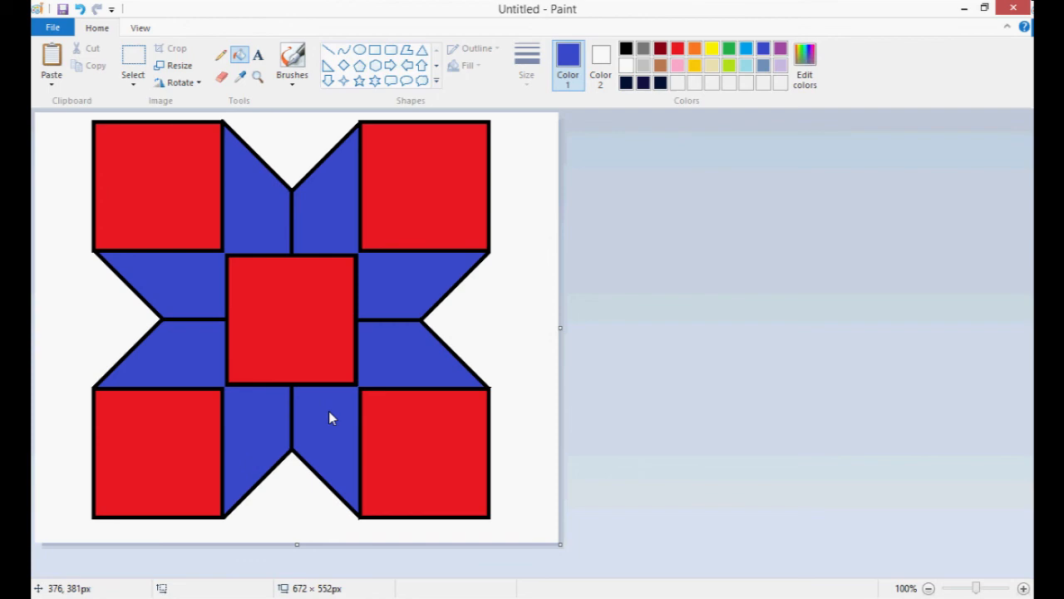